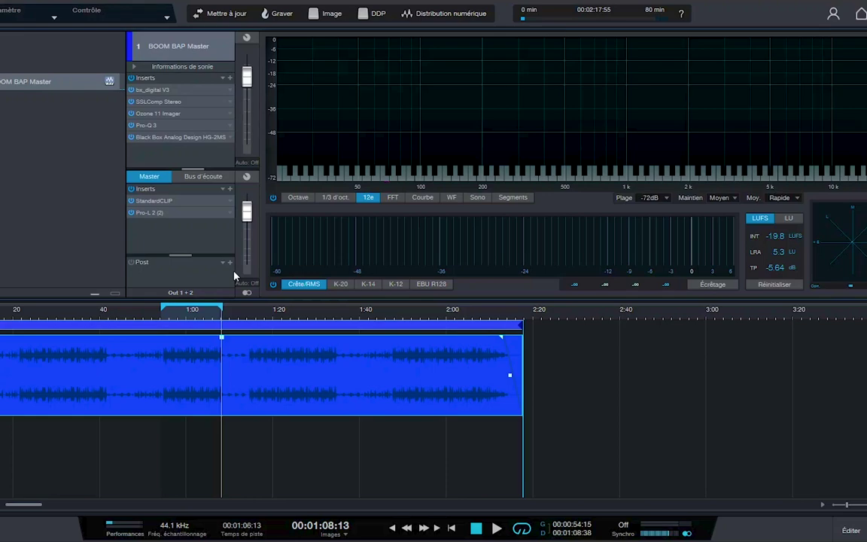
# Review the digital distribution settings and loudness presets, then start and cancel an export of BOOM BAP Master with the YouTube preset
pyautogui.click(435, 13)
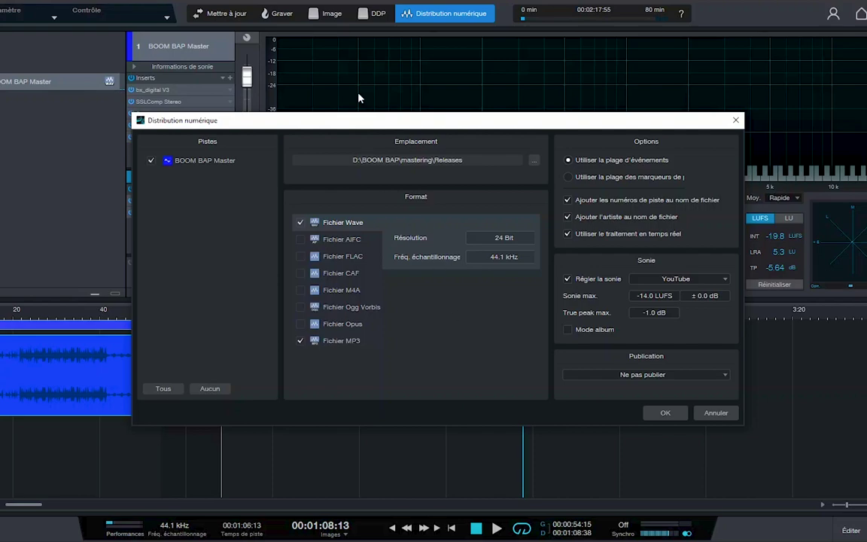
pyautogui.moveTo(359, 120); pyautogui.dragTo(385, 194)
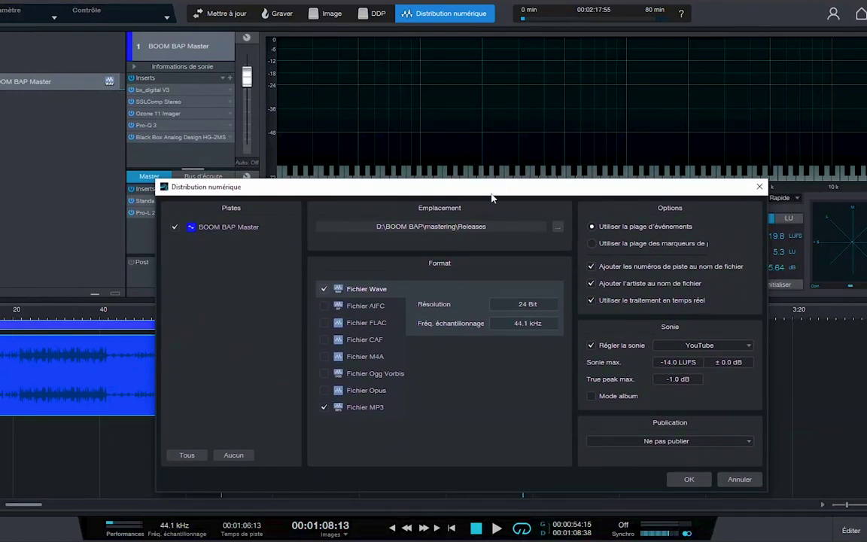
pyautogui.moveTo(492, 197); pyautogui.dragTo(484, 152)
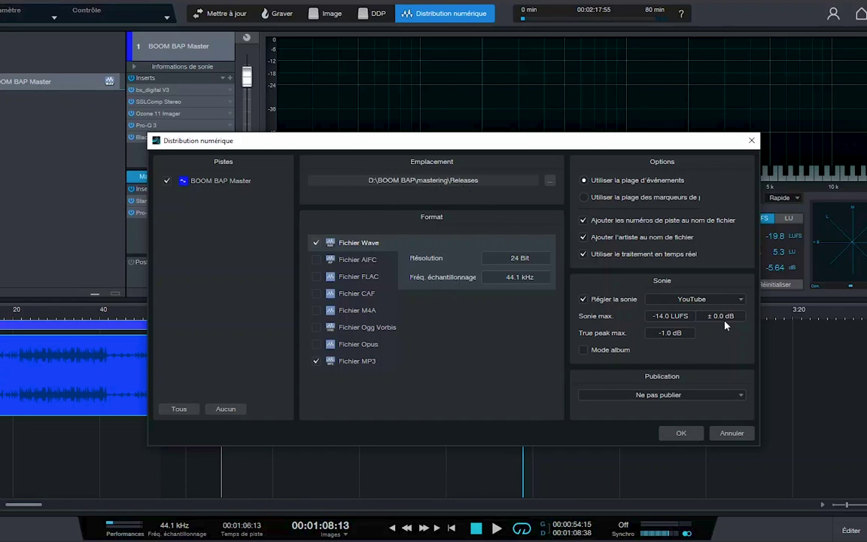
pyautogui.click(736, 301)
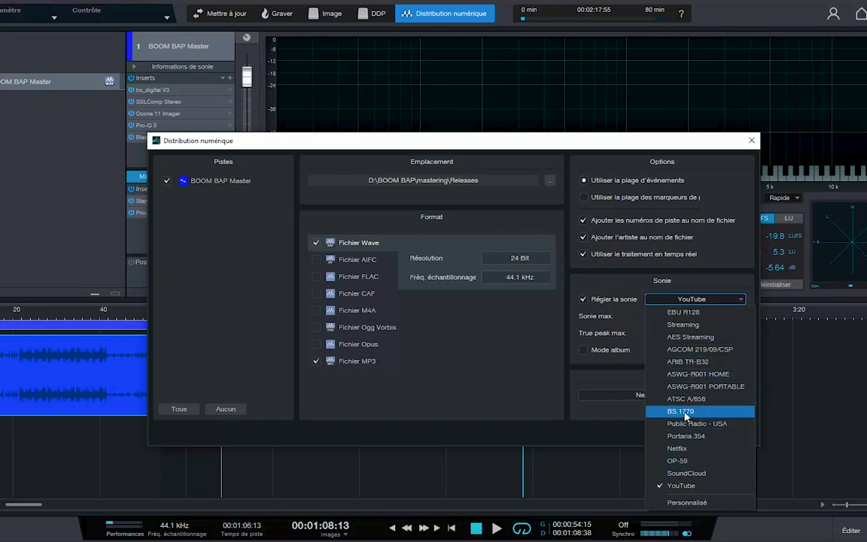
pyautogui.click(567, 385)
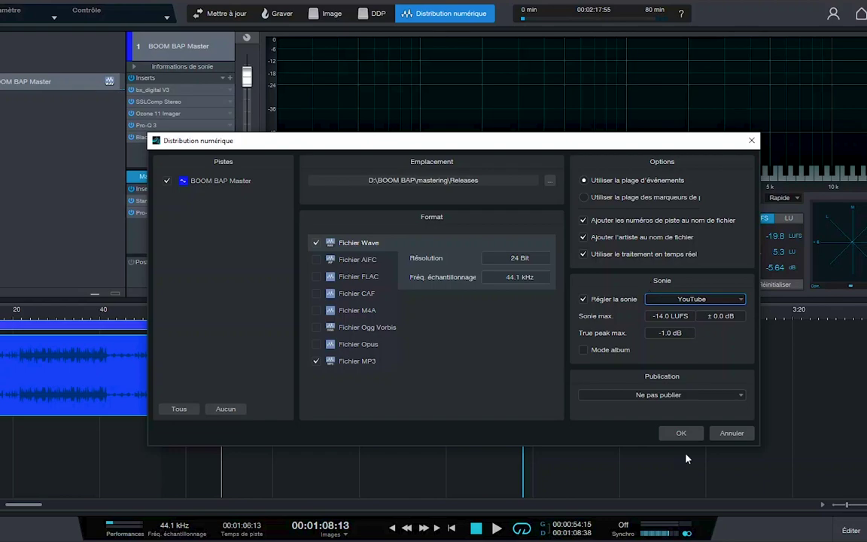
pyautogui.click(680, 433)
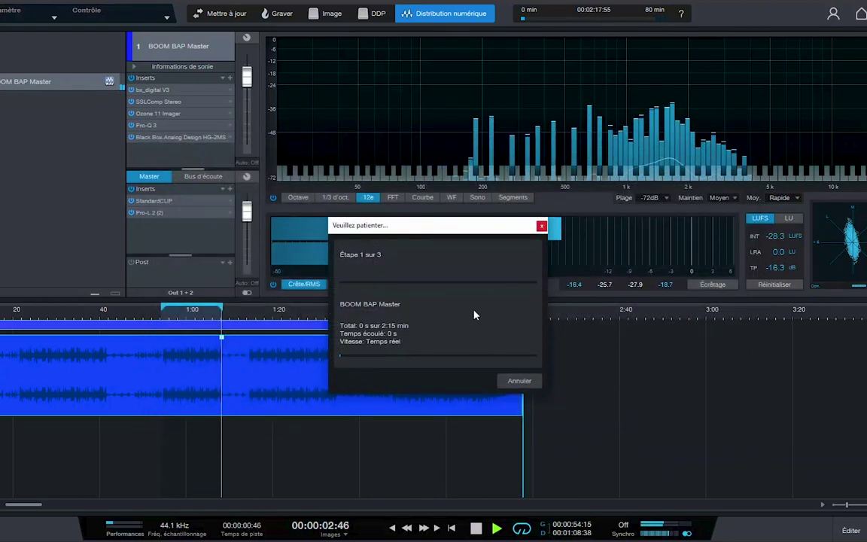
pyautogui.click(519, 380)
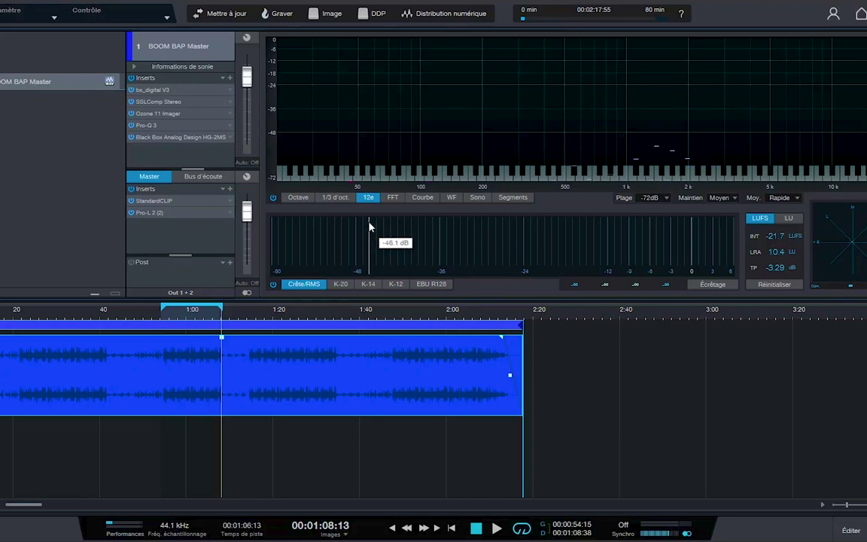
# Measure the loudness of the looped section with all track and master inserts bypassed, starting from a reset meter
pyautogui.click(763, 285)
pyautogui.click(132, 79)
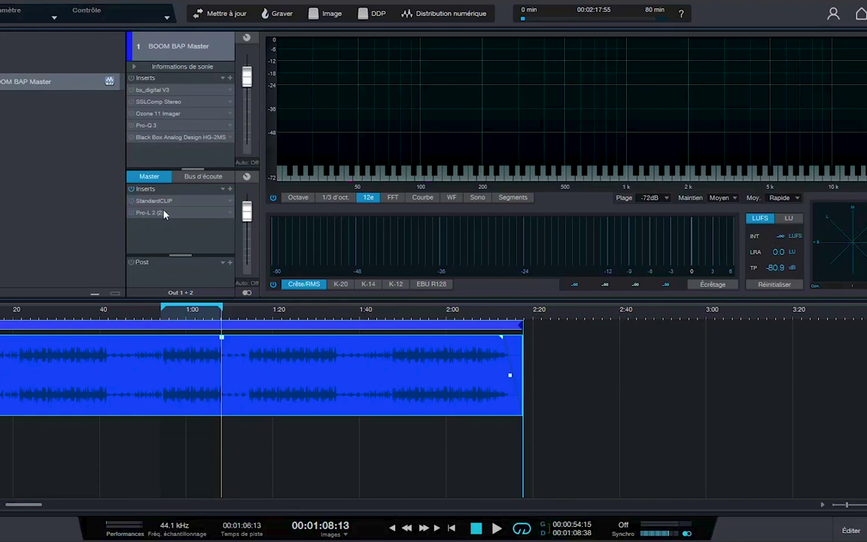
pyautogui.click(775, 284)
pyautogui.click(497, 529)
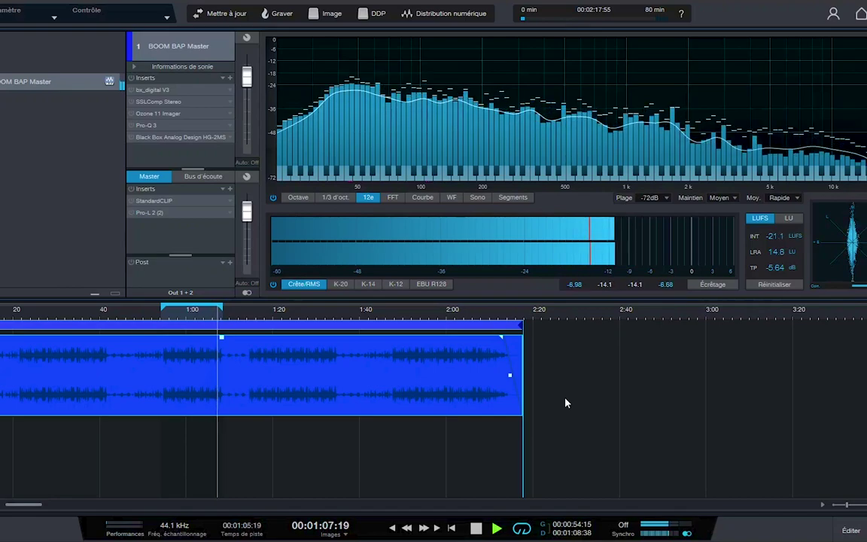
pyautogui.click(497, 528)
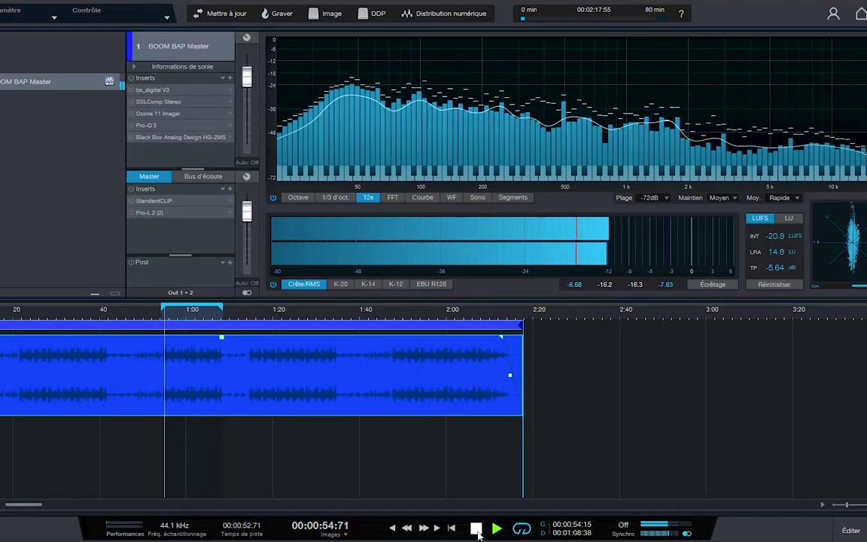
pyautogui.click(477, 528)
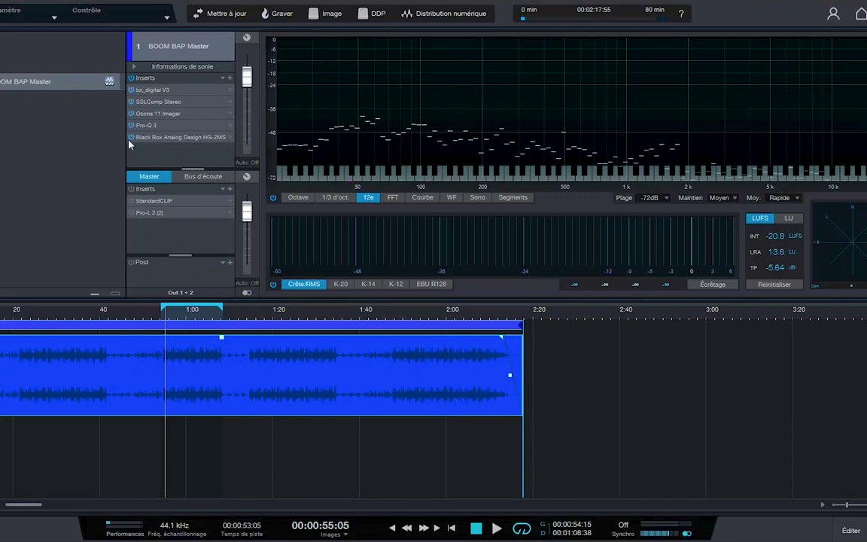
# Reactivate all track and master inserts and measure the loudness of the fully processed loop from a reset meter
pyautogui.click(700, 257)
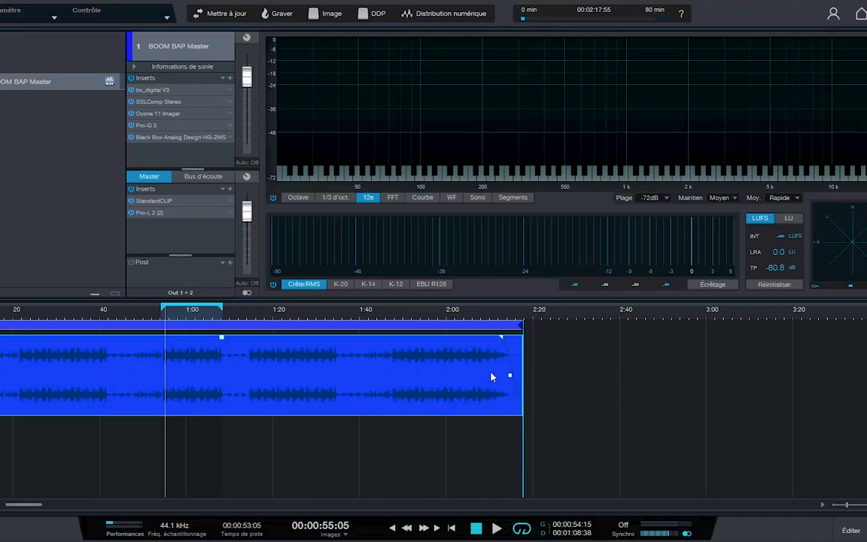
pyautogui.click(497, 528)
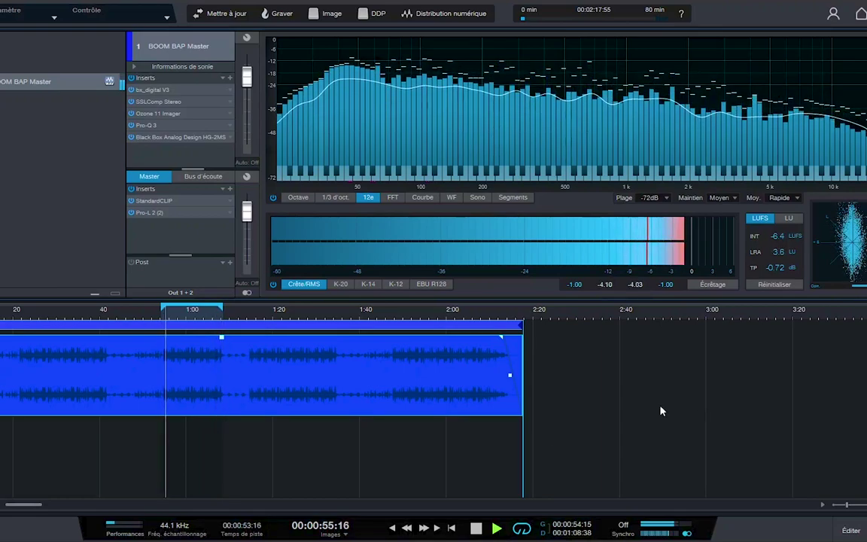
pyautogui.click(478, 529)
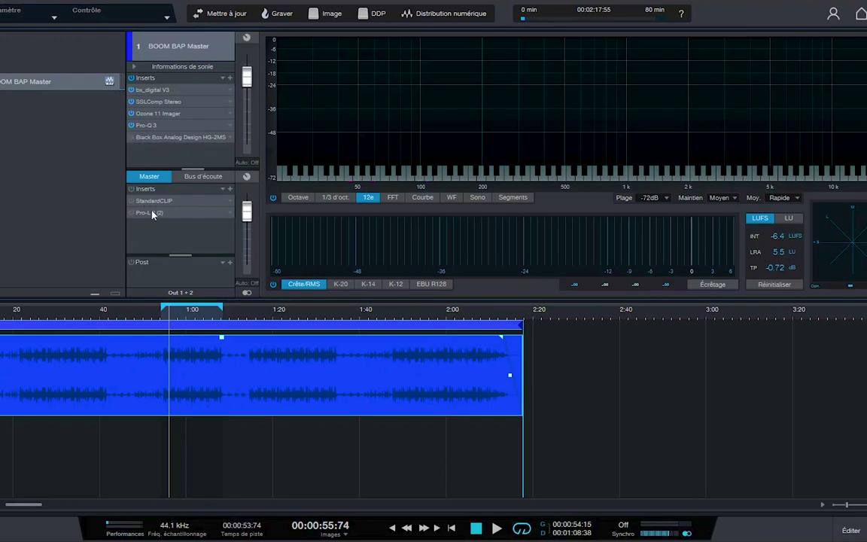
# Measure the loop's loudness from a reset meter with Black Box HG-2MS, StandardCLIP and Pro-L 2 bypassed
pyautogui.click(775, 285)
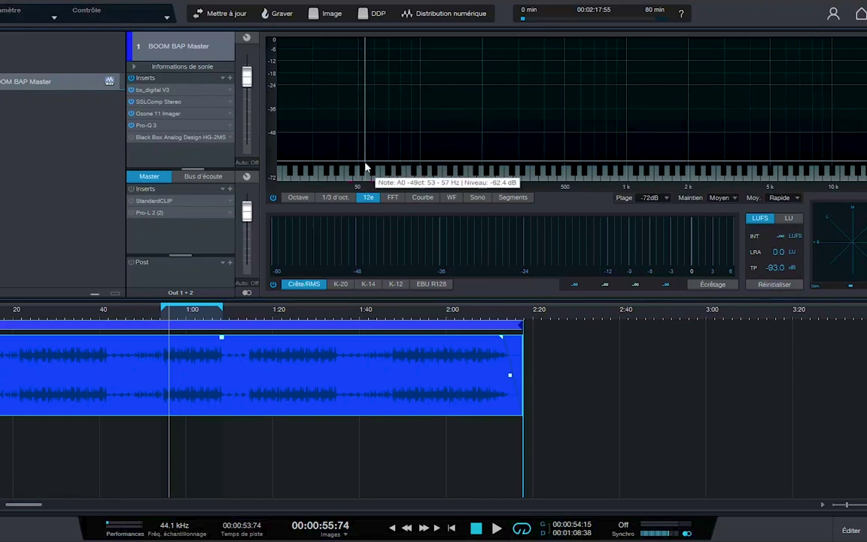
pyautogui.click(497, 528)
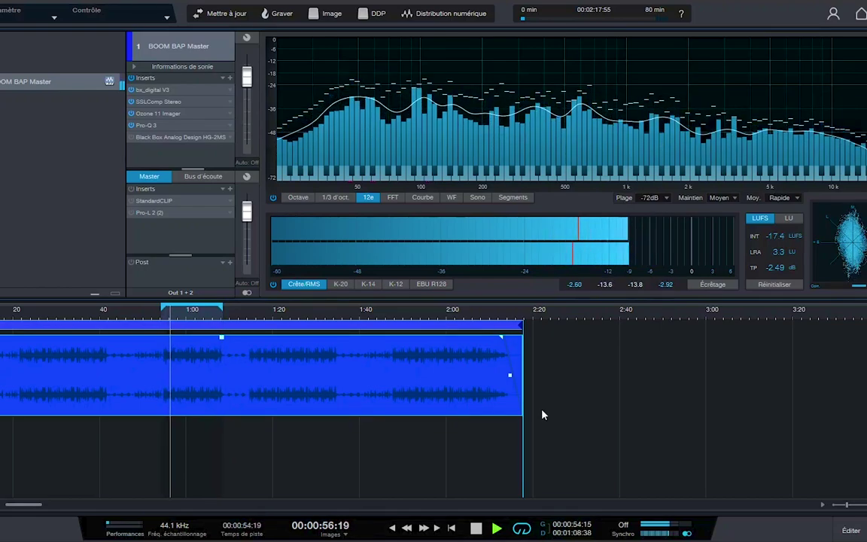
pyautogui.click(475, 528)
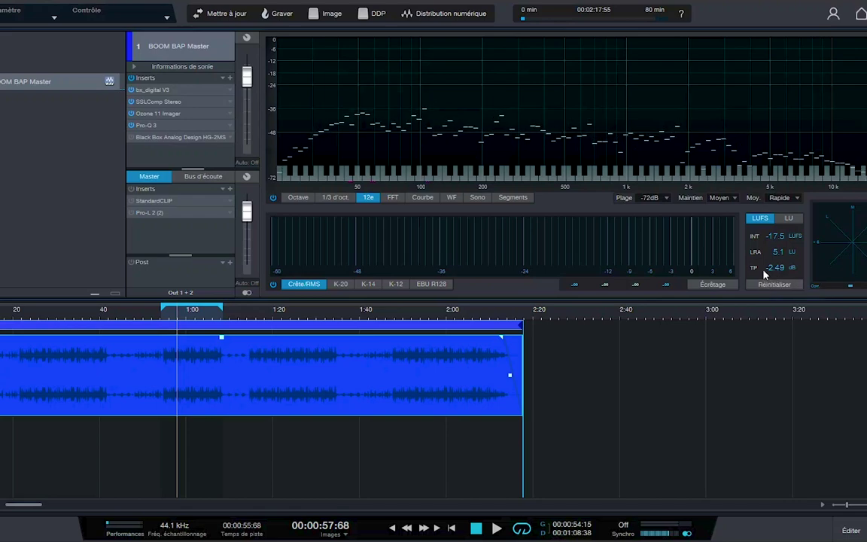
# Examine the settings of the bx_digital V3 equalizer and the SSLComp Stereo compressor on the BOOM BAP Master track
pyautogui.click(151, 91)
pyautogui.doubleClick(151, 91)
pyautogui.moveTo(392, 55); pyautogui.dragTo(404, 80)
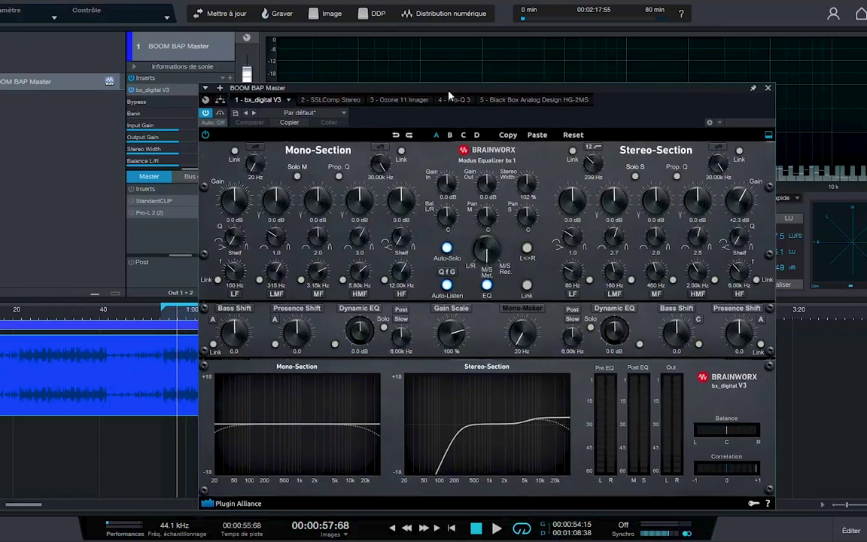
pyautogui.moveTo(452, 96); pyautogui.dragTo(462, 78)
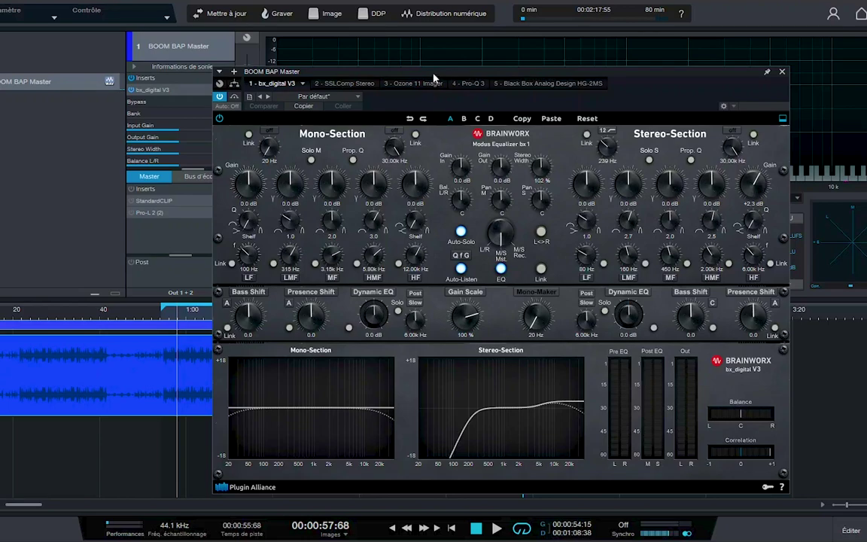
pyautogui.moveTo(436, 76); pyautogui.dragTo(405, 79)
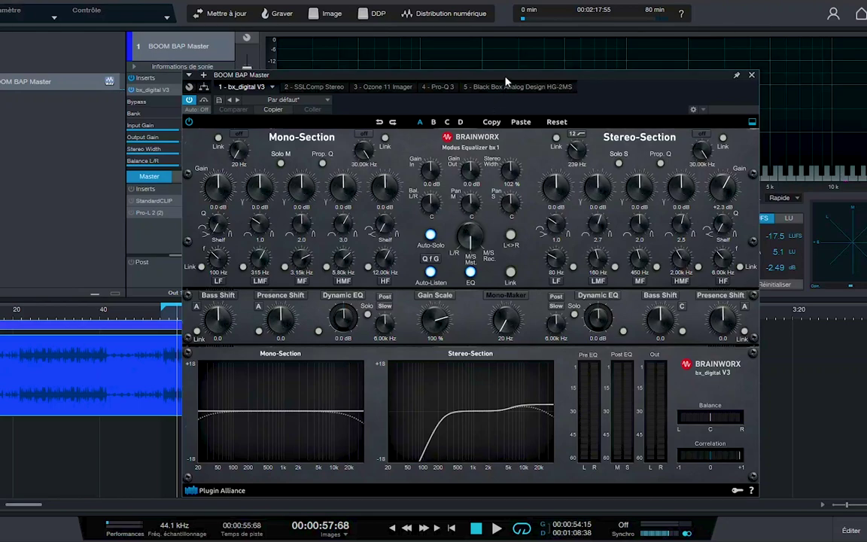
pyautogui.click(752, 75)
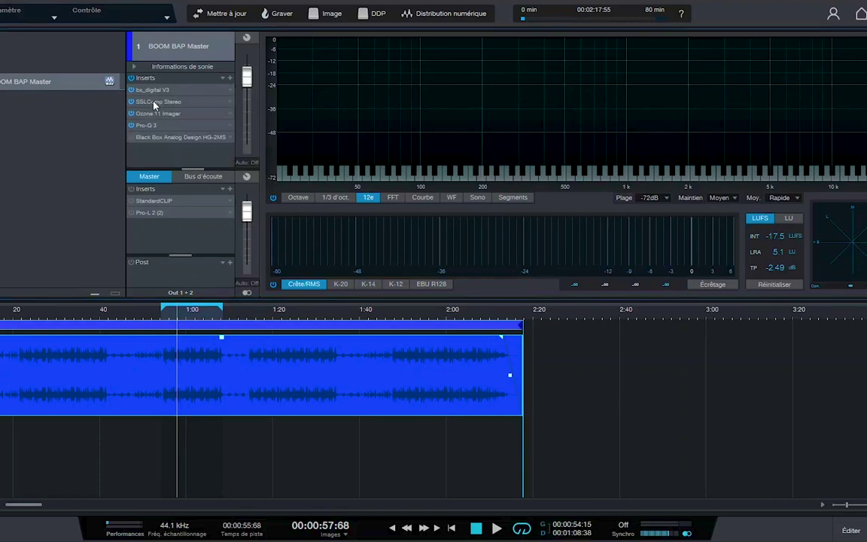
pyautogui.doubleClick(156, 102)
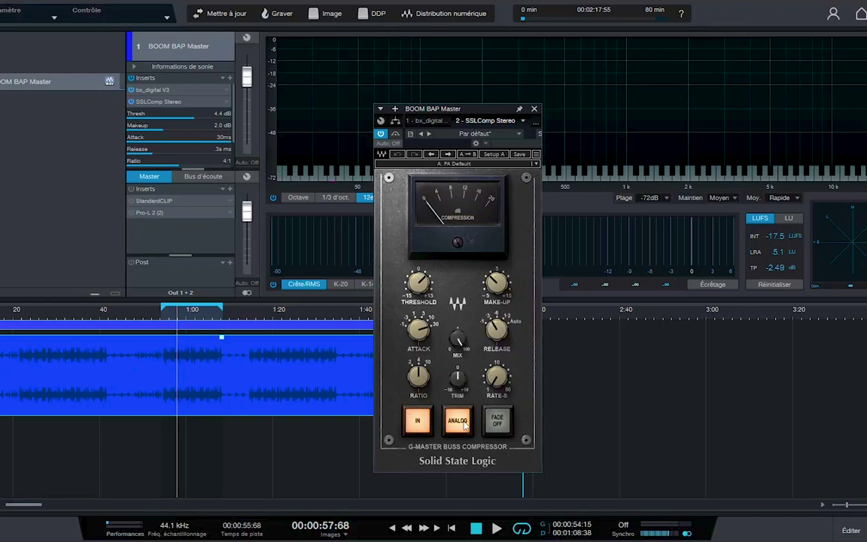
pyautogui.click(148, 101)
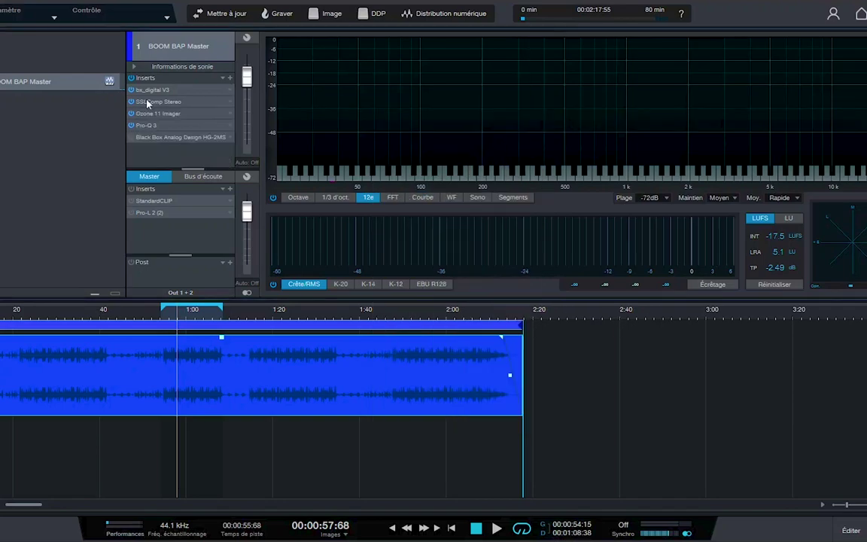
# Bypass Ozone 11 Imager and Pro-Q 3, and measure the loop's loudness with only bx_digital V3 and SSLComp Stereo active
pyautogui.click(131, 113)
pyautogui.click(131, 125)
pyautogui.click(773, 283)
pyautogui.click(497, 529)
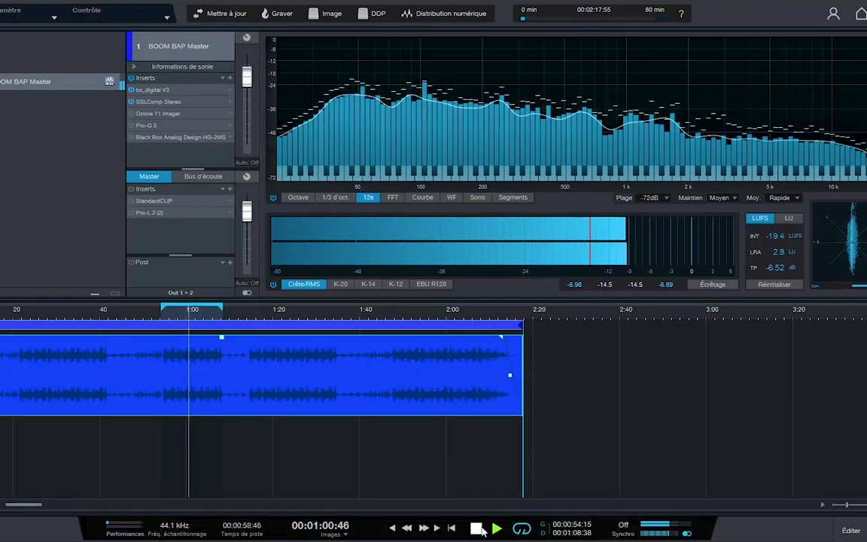
pyautogui.click(481, 528)
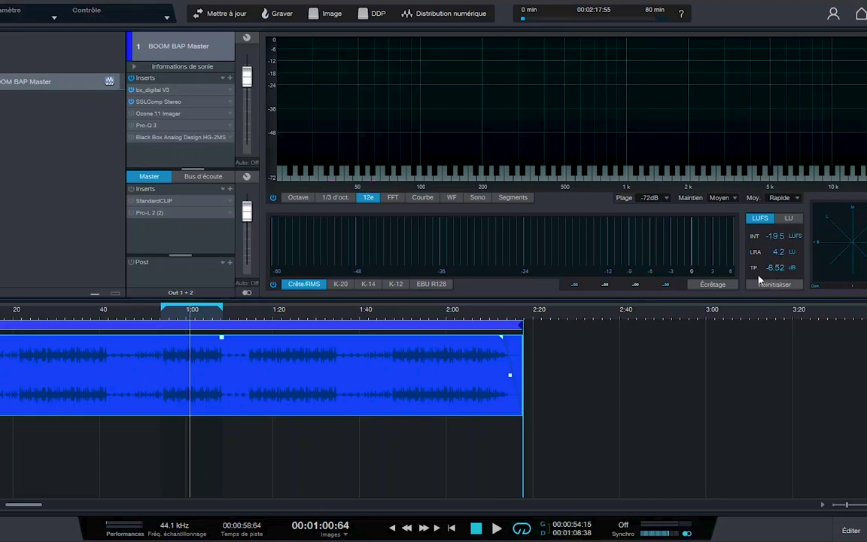
# Reactivate the Ozone 11 Imager insert and examine its stereo width settings for the four bands
pyautogui.click(158, 115)
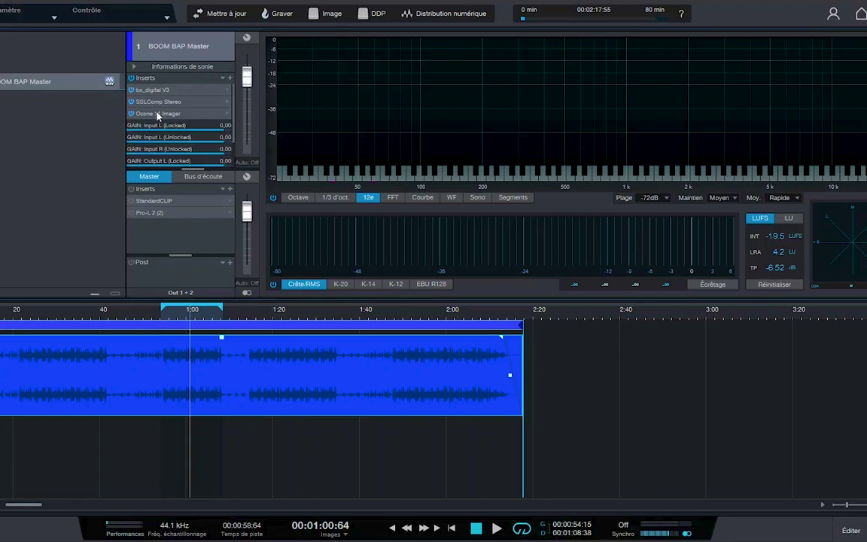
pyautogui.doubleClick(158, 113)
pyautogui.moveTo(411, 118); pyautogui.dragTo(374, 113)
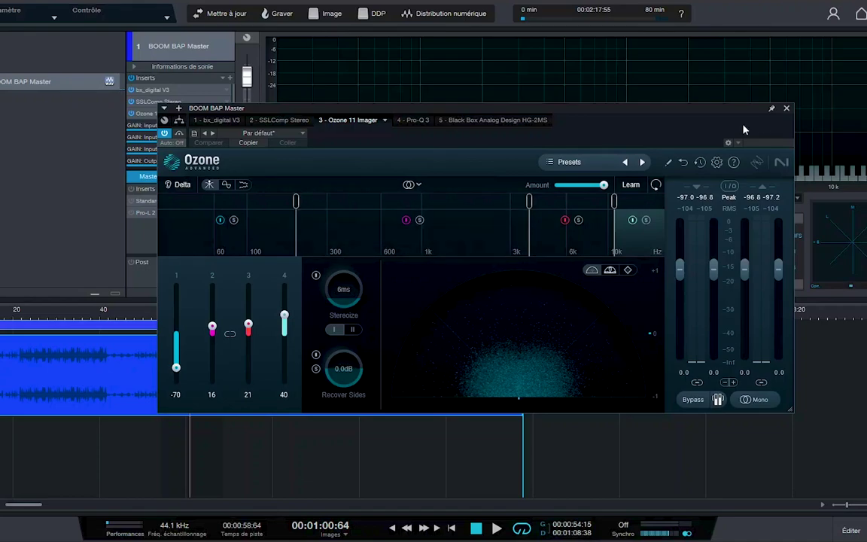
pyautogui.click(787, 108)
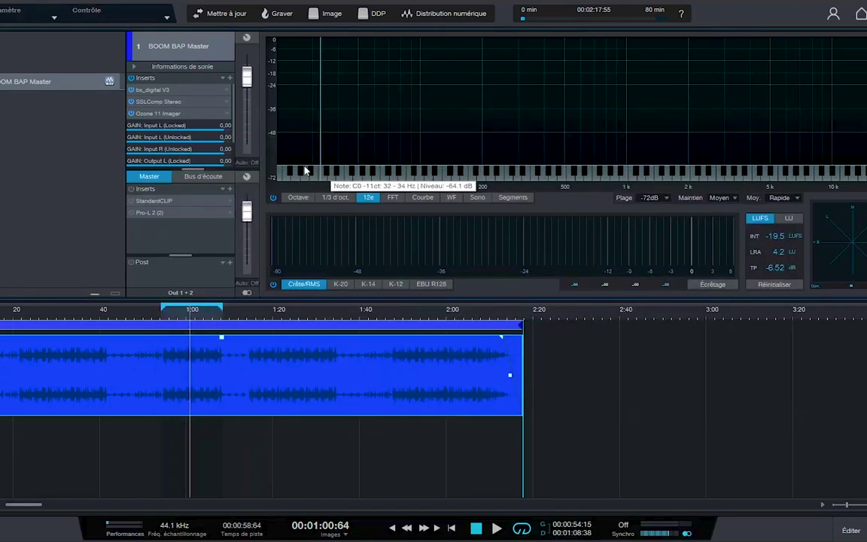
pyautogui.click(132, 103)
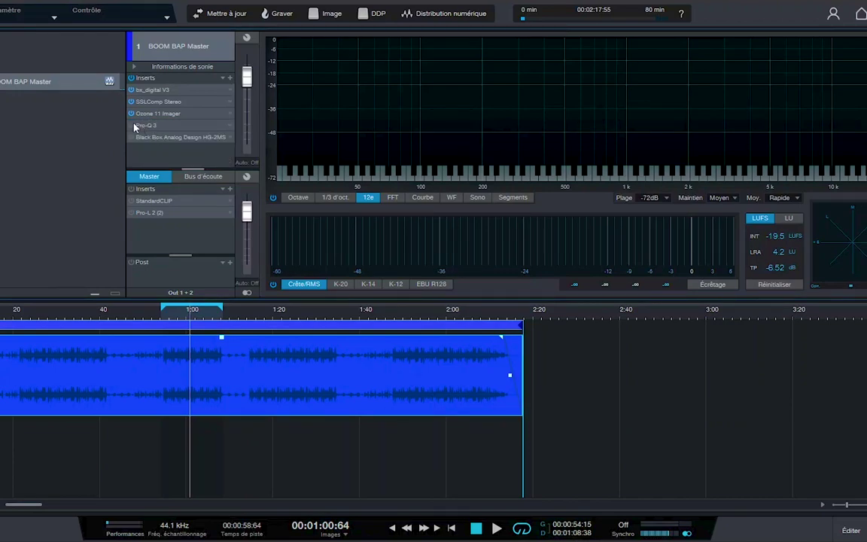
# Reactivate the Pro-Q 3 insert and inspect its equalizer curve and the wide bell boost at 783.38 Hz
pyautogui.click(153, 126)
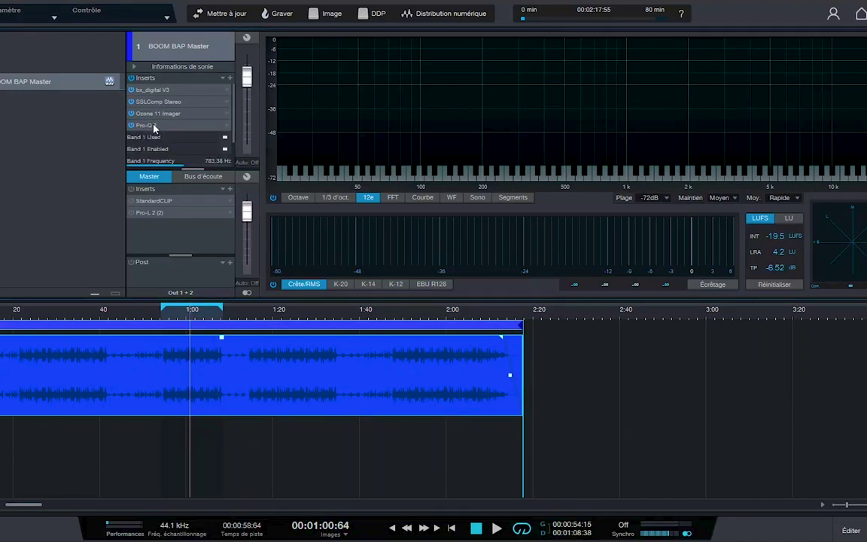
pyautogui.doubleClick(154, 126)
pyautogui.moveTo(539, 198); pyautogui.dragTo(497, 149)
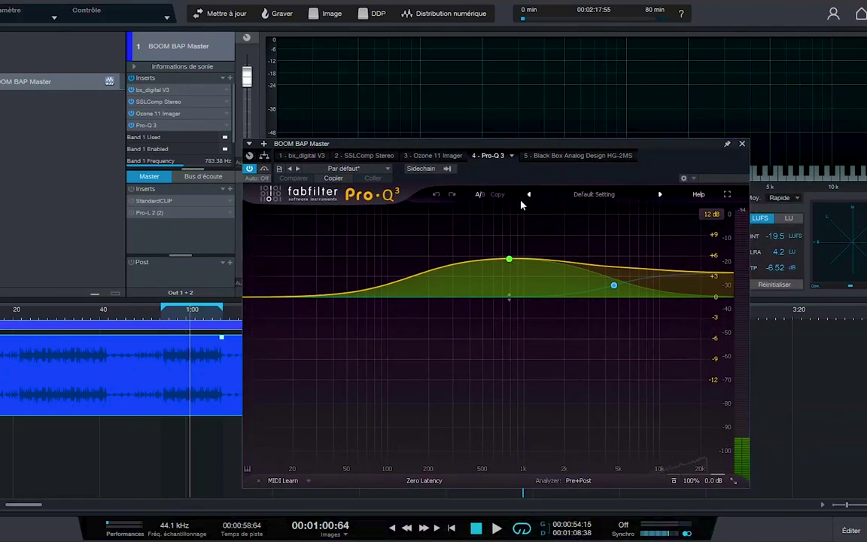
pyautogui.moveTo(509, 261)
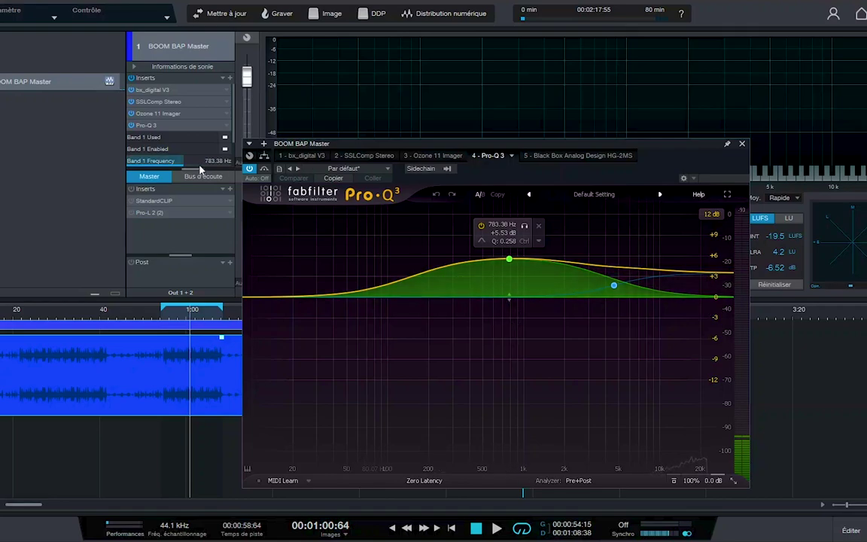
pyautogui.moveTo(413, 144); pyautogui.dragTo(462, 76)
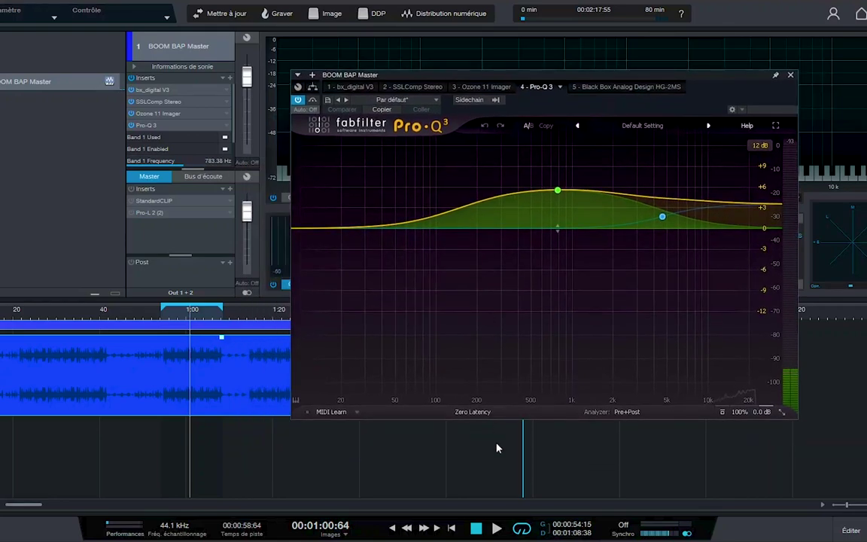
# Play the loop with the Pro-Q 3 window open to observe how the equalizer bands react to the signal
pyautogui.click(497, 530)
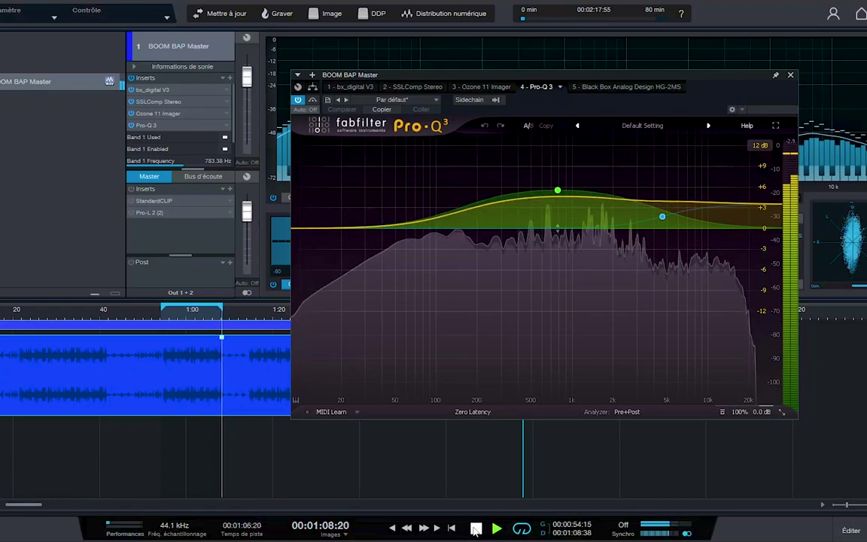
pyautogui.click(476, 530)
pyautogui.click(476, 530)
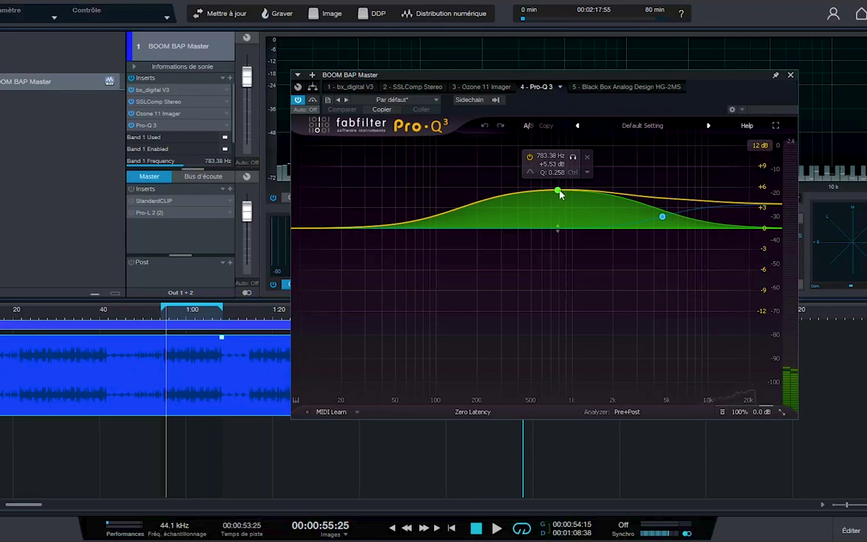
# Inspect the Pro-Q 3 high shelf at 4622 Hz, then close the equalizer and collapse its insert parameters
pyautogui.click(663, 217)
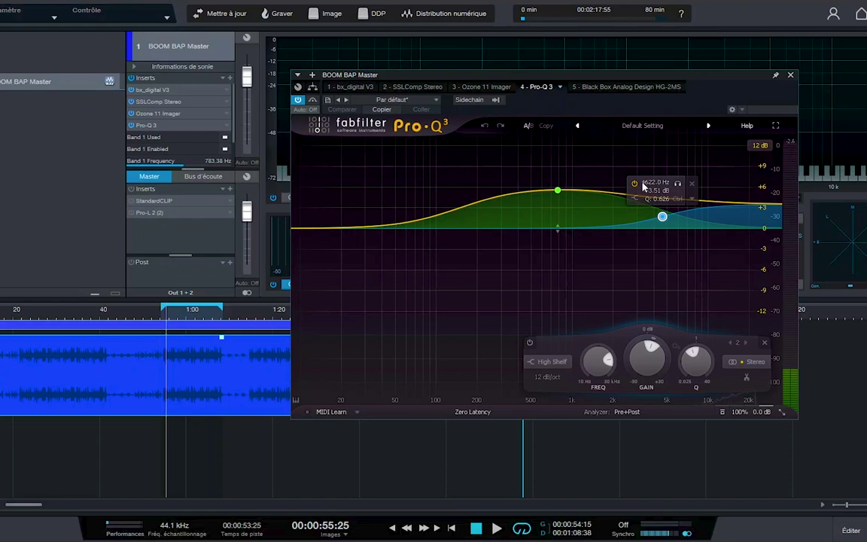
pyautogui.click(791, 74)
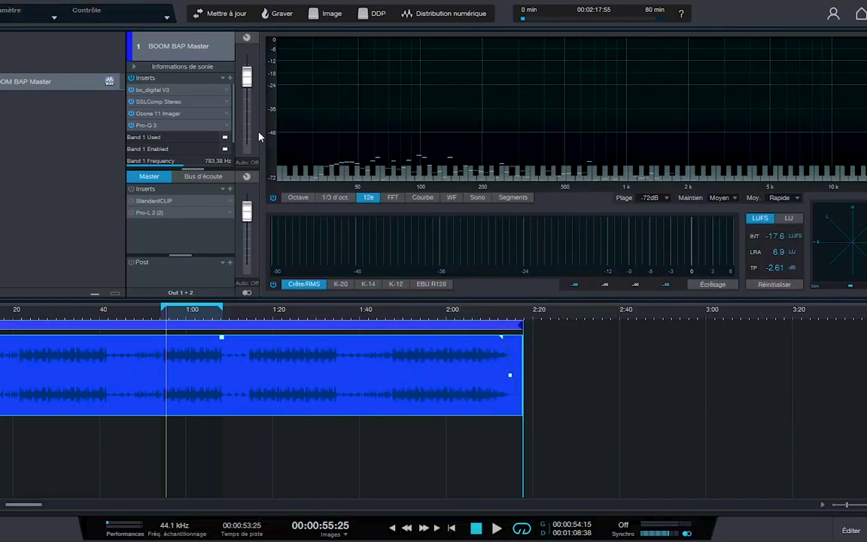
pyautogui.click(147, 130)
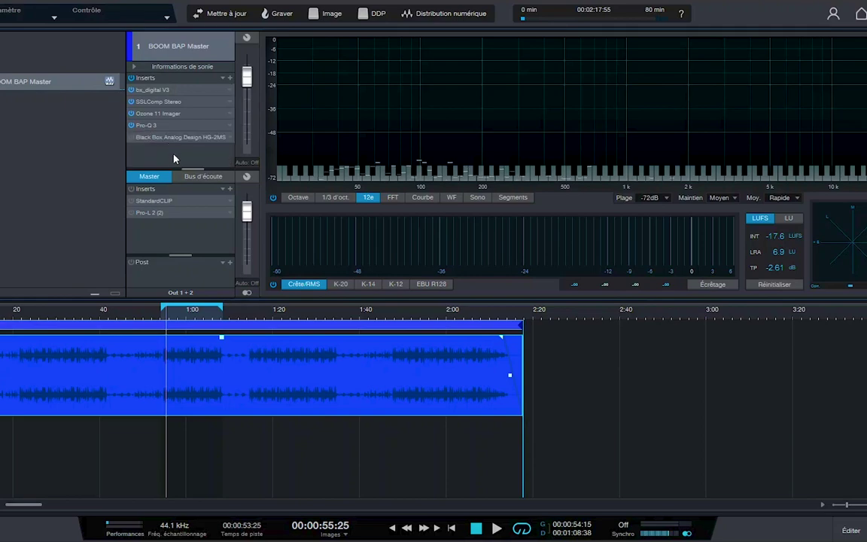
# Open the StandardCLIP insert on the master and examine its Hard Clip mode and clip threshold
pyautogui.click(148, 201)
pyautogui.doubleClick(147, 202)
pyautogui.moveTo(363, 310)
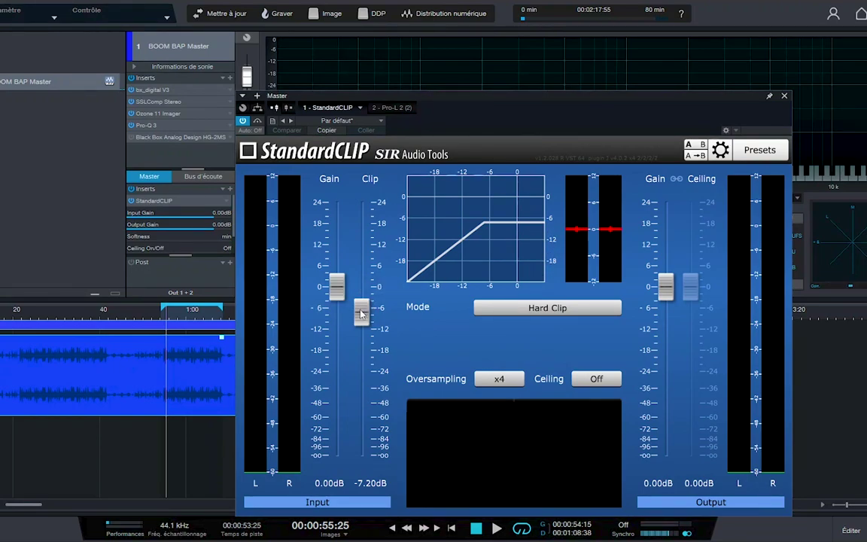
pyautogui.click(783, 95)
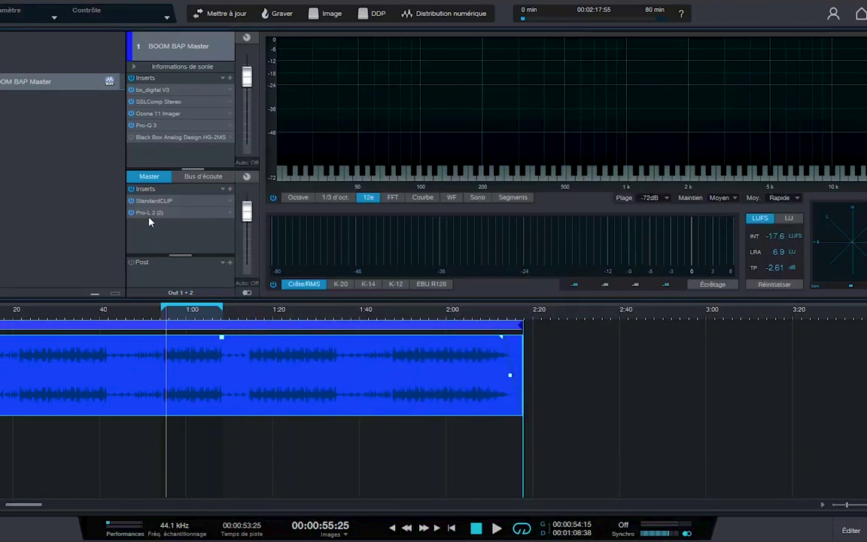
# Open the Pro-L 2 limiter on the master and examine its gain and output ceiling settings
pyautogui.click(150, 214)
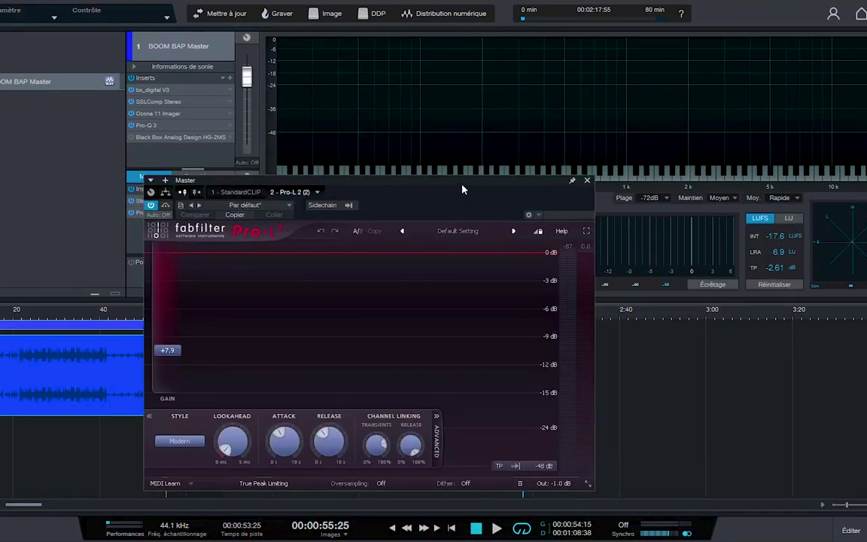
pyautogui.moveTo(464, 185); pyautogui.dragTo(511, 98)
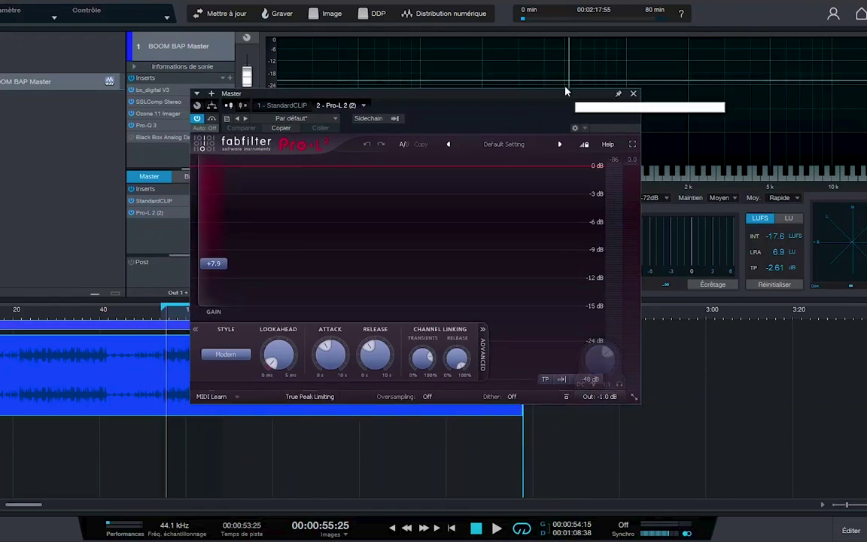
pyautogui.moveTo(561, 100); pyautogui.dragTo(506, 99)
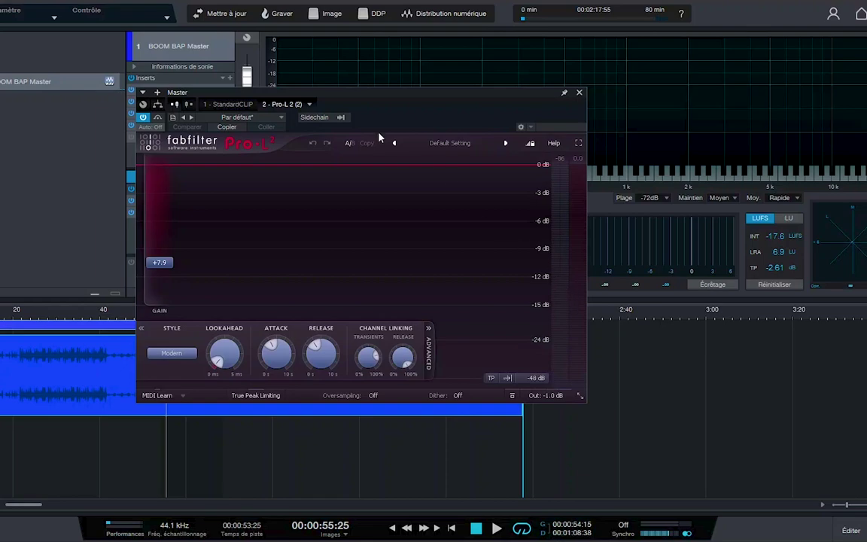
pyautogui.moveTo(558, 404)
pyautogui.moveTo(163, 265)
# Play the loop with the Pro-L 2 window open to check gain reduction and loudness, then stop playback
pyautogui.moveTo(467, 97); pyautogui.dragTo(625, 80)
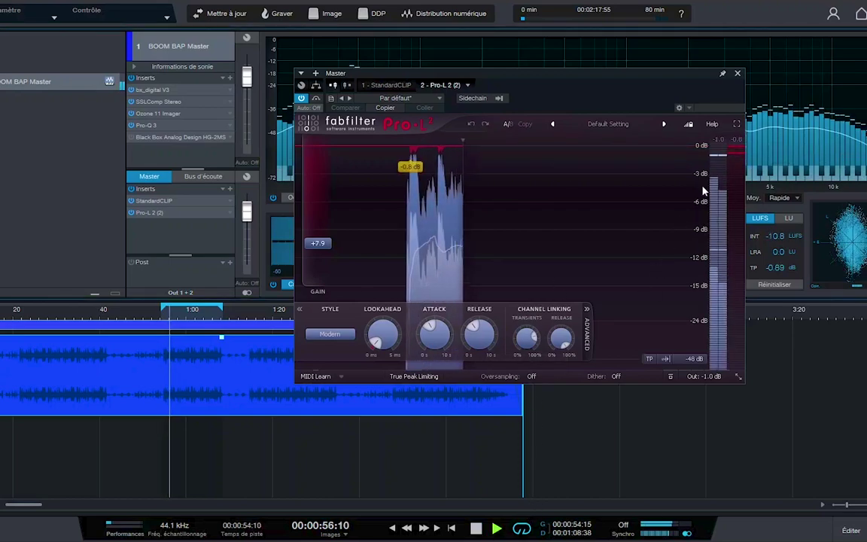
pyautogui.moveTo(667, 74); pyautogui.dragTo(577, 80)
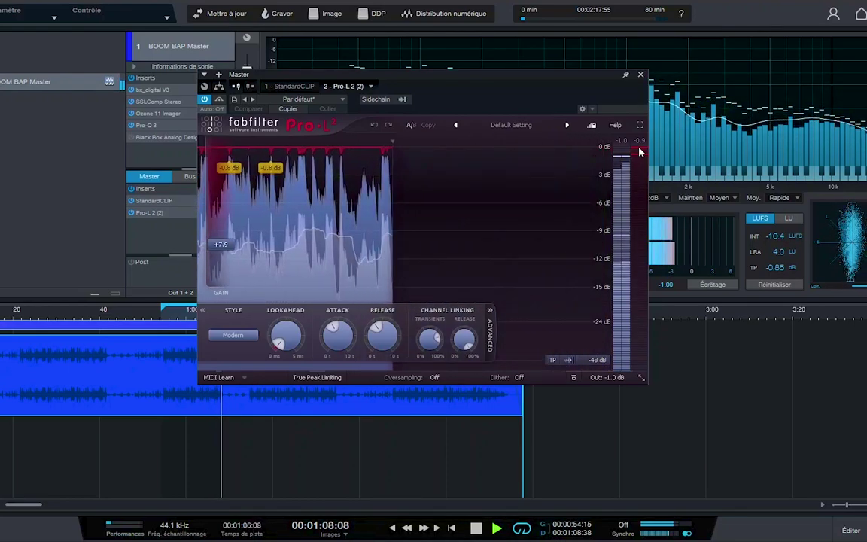
pyautogui.press('space')
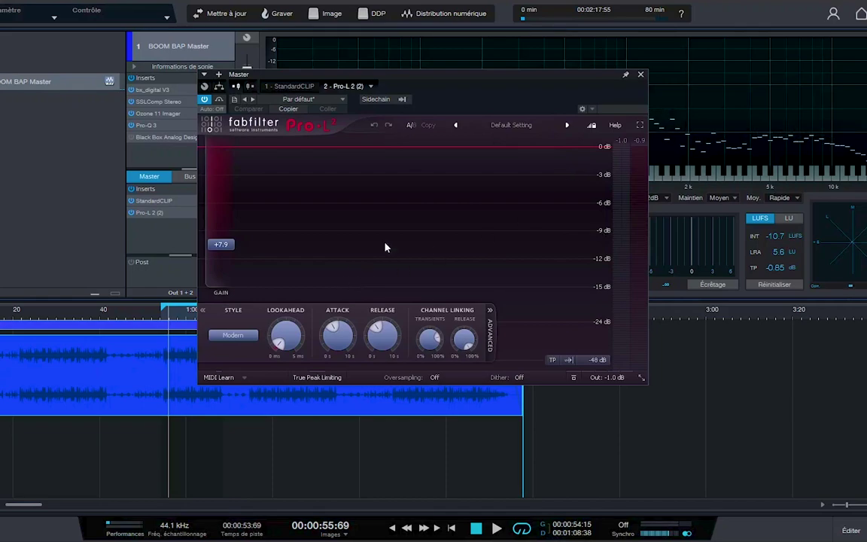
# Review the limiting styles available in Pro-L 2, keep Modern, and close the limiter window
pyautogui.moveTo(391, 80); pyautogui.dragTo(423, 85)
pyautogui.click(275, 343)
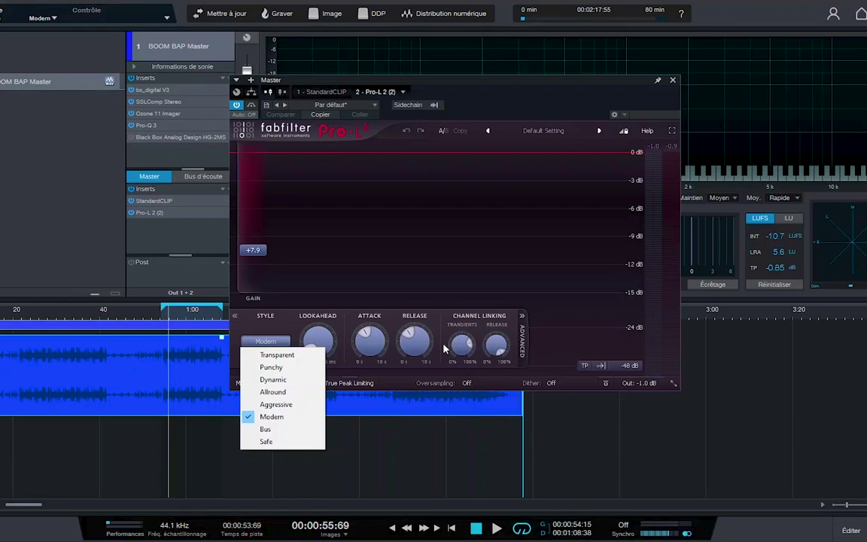
pyautogui.click(392, 389)
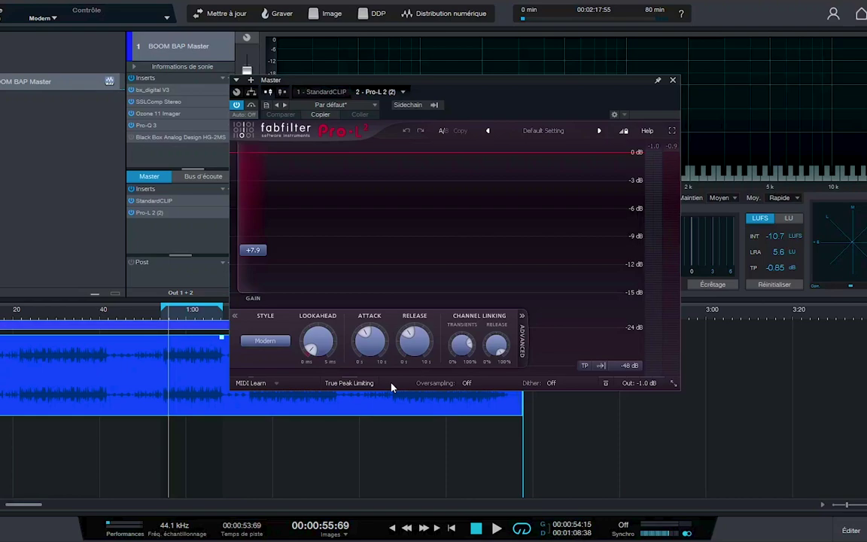
pyautogui.click(673, 81)
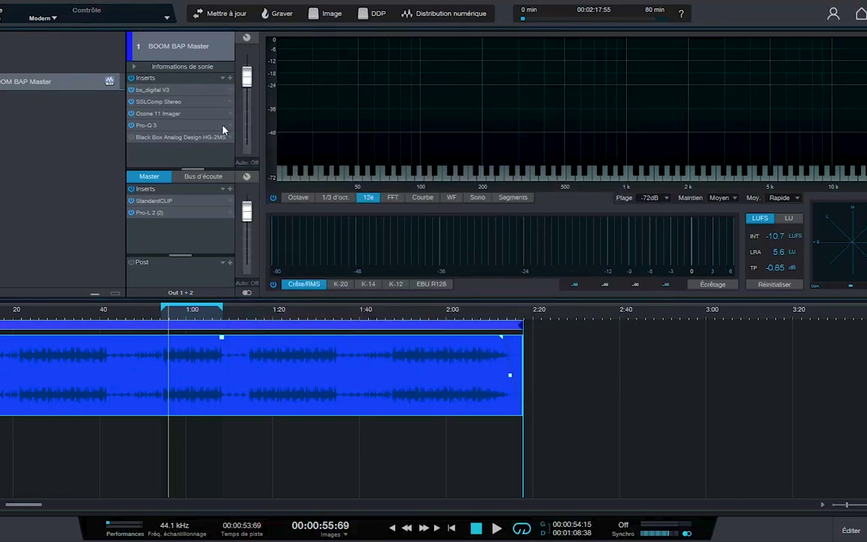
# Open the Black Box Analog Design HG-2MS insert and examine its saturation, pentode and triode settings
pyautogui.click(132, 139)
pyautogui.doubleClick(181, 141)
pyautogui.moveTo(603, 103); pyautogui.dragTo(408, 187)
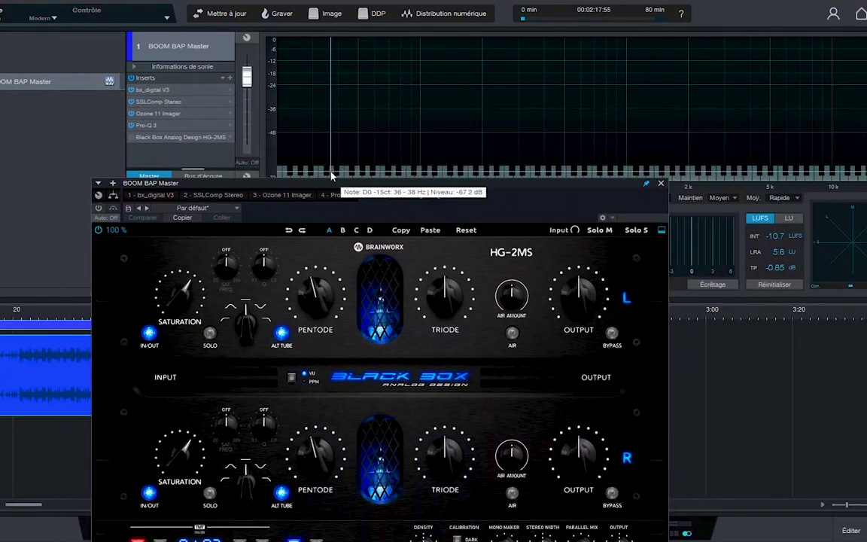
pyautogui.moveTo(296, 183); pyautogui.dragTo(274, 219)
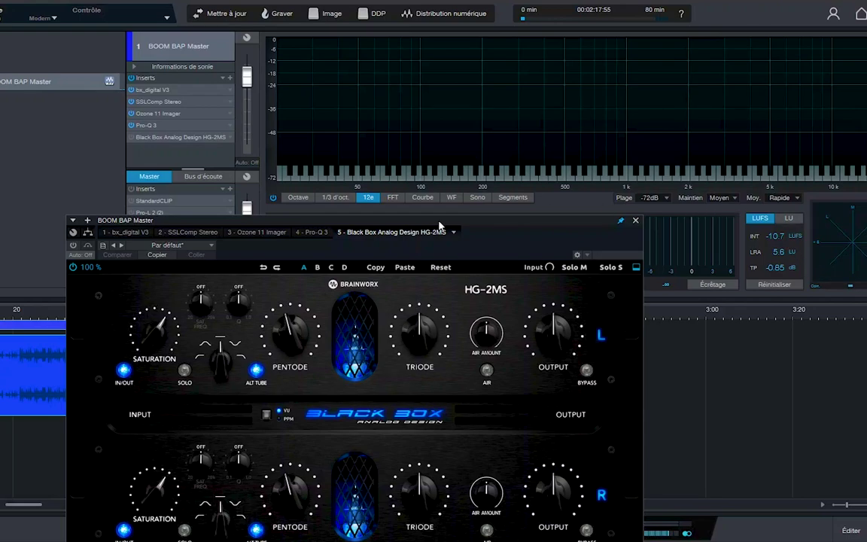
pyautogui.moveTo(557, 242); pyautogui.dragTo(381, 157)
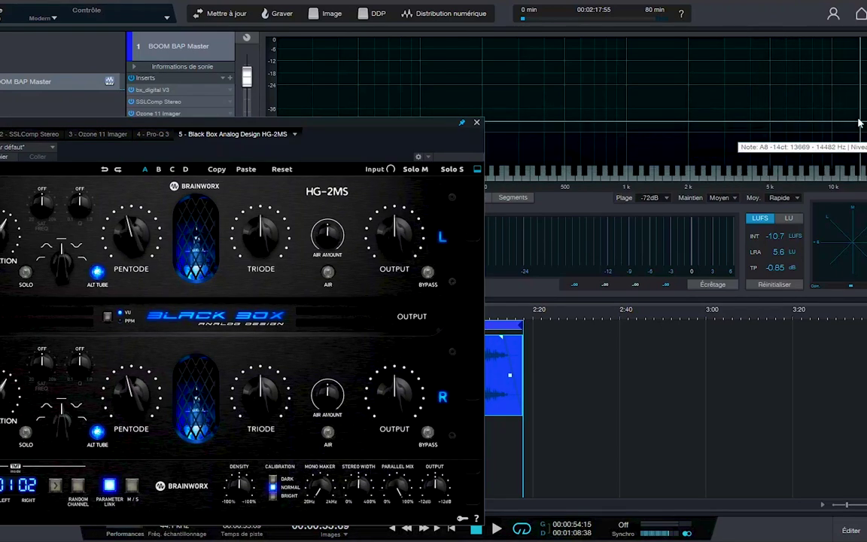
# Measure the loop's loudness during playback with Black Box HG-2MS, StandardCLIP and Pro-L 2 bypassed
pyautogui.press('space')
pyautogui.moveTo(346, 124); pyautogui.dragTo(511, 253)
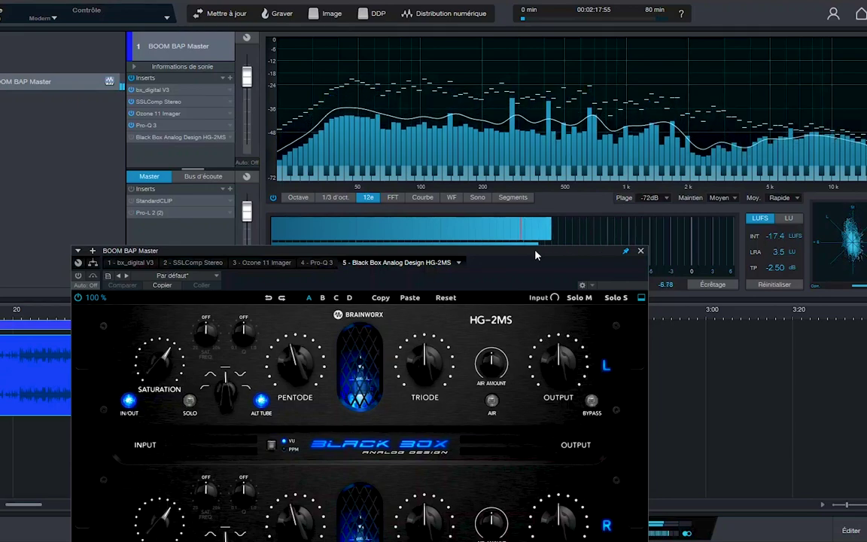
pyautogui.moveTo(536, 255)
pyautogui.mouseDown()
pyautogui.moveTo(383, 131)
pyautogui.moveTo(546, 249)
pyautogui.mouseUp()
pyautogui.press('space')
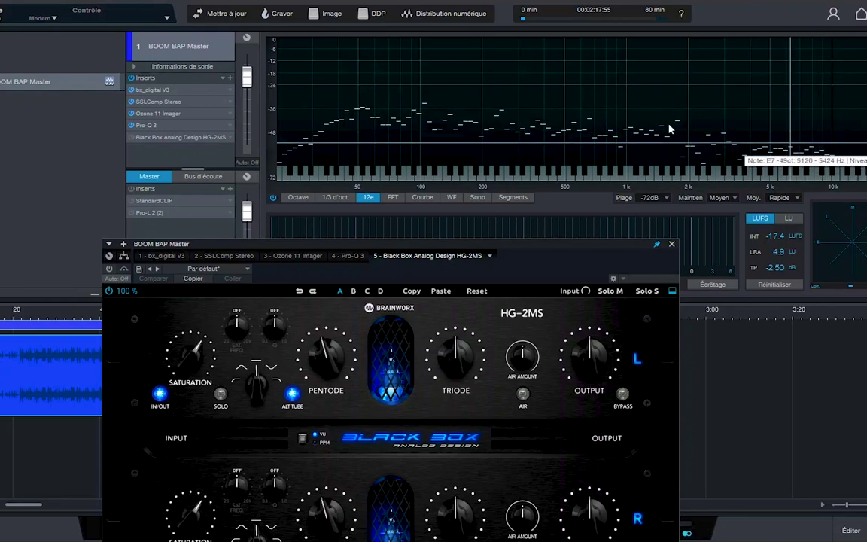
pyautogui.moveTo(383, 250); pyautogui.dragTo(385, 239)
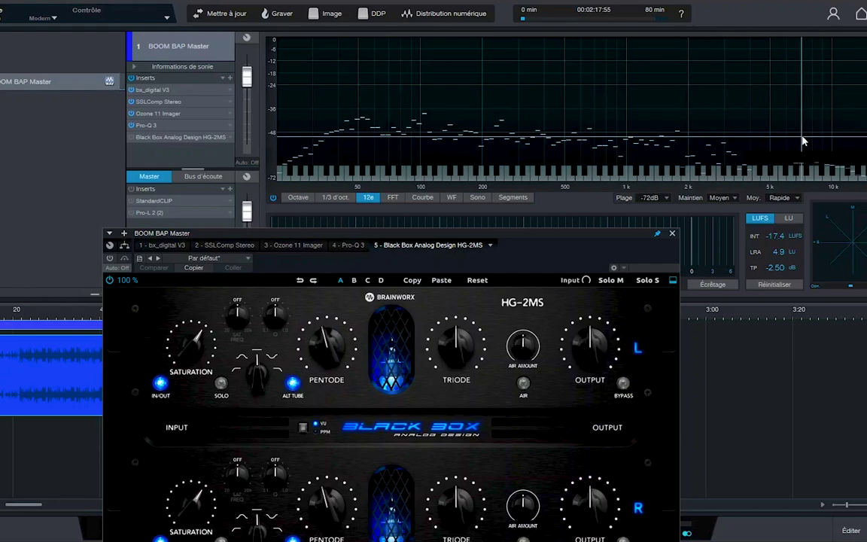
# Activate the Black Box HG-2MS insert and play the loop to measure the loudness it adds
pyautogui.click(131, 139)
pyautogui.moveTo(337, 235); pyautogui.dragTo(126, 146)
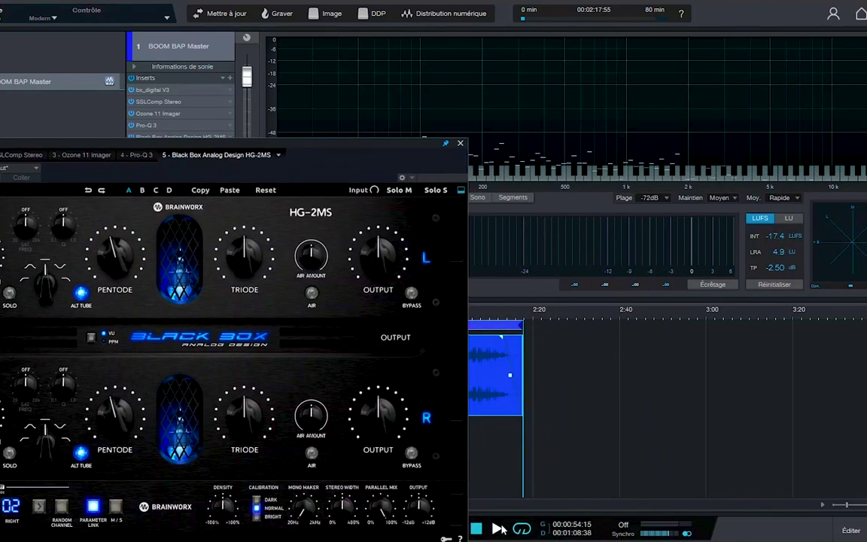
pyautogui.moveTo(319, 145); pyautogui.dragTo(572, 248)
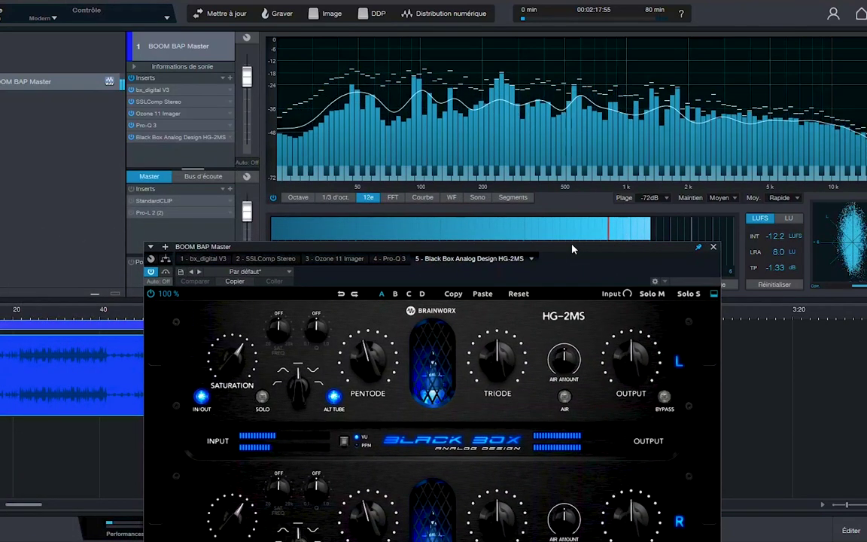
# Reactivate StandardCLIP and Pro-L 2 on the master and measure the full chain's loudness during playback
pyautogui.click(131, 201)
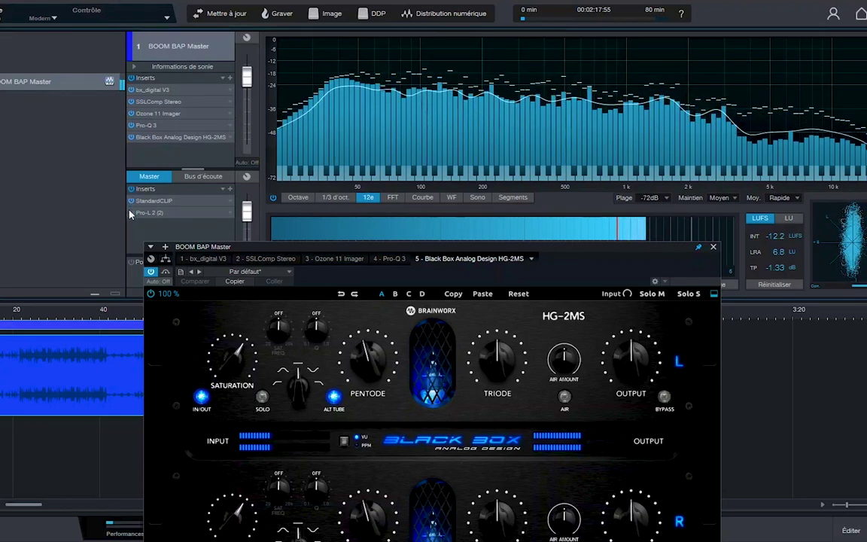
pyautogui.click(132, 214)
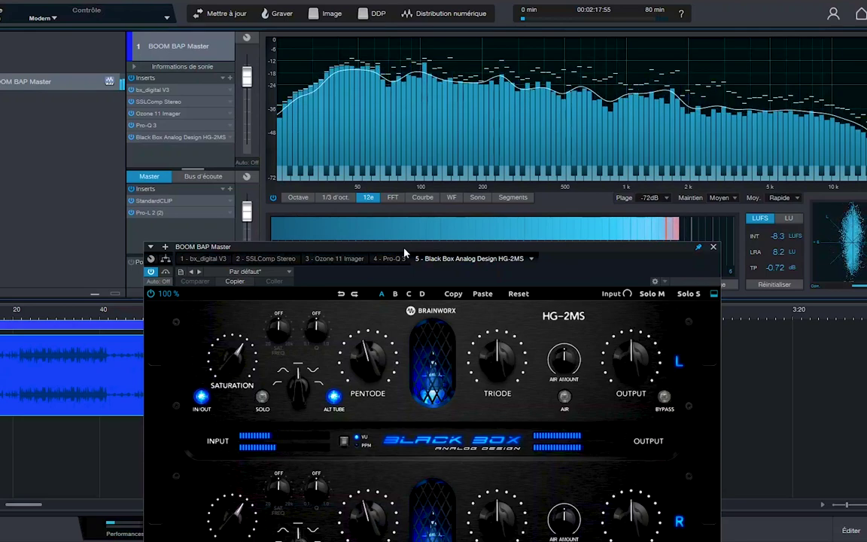
pyautogui.moveTo(405, 252); pyautogui.dragTo(225, 90)
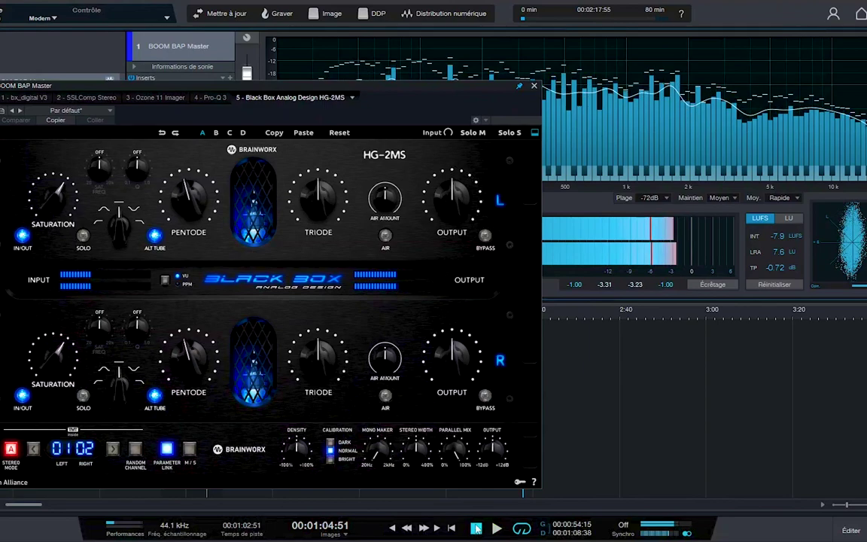
# Review the complete insert chain and the final loudness readings around the Black Box window, then close it
pyautogui.moveTo(303, 91); pyautogui.dragTo(473, 219)
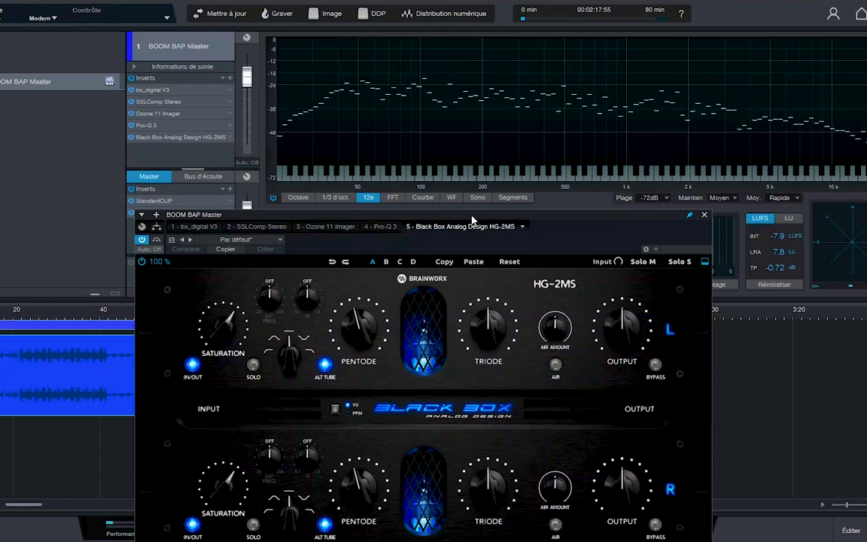
pyautogui.moveTo(345, 219); pyautogui.dragTo(439, 227)
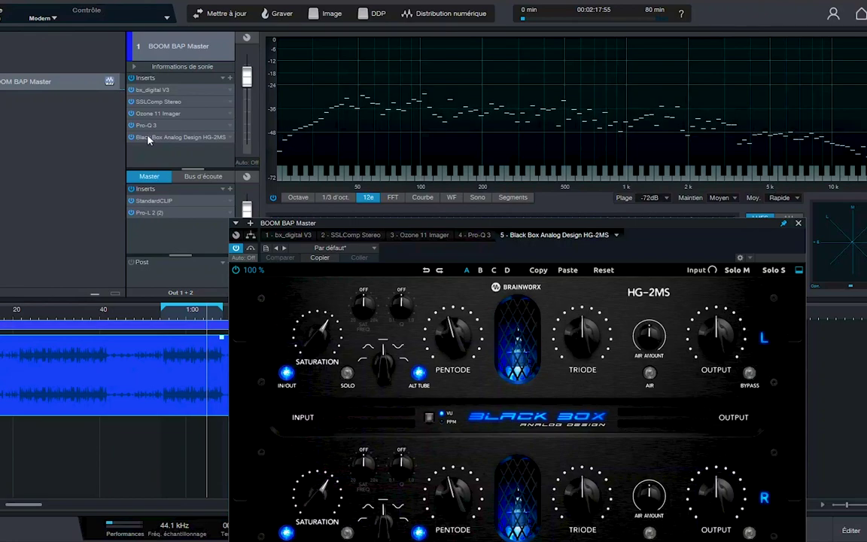
pyautogui.moveTo(414, 223); pyautogui.dragTo(406, 174)
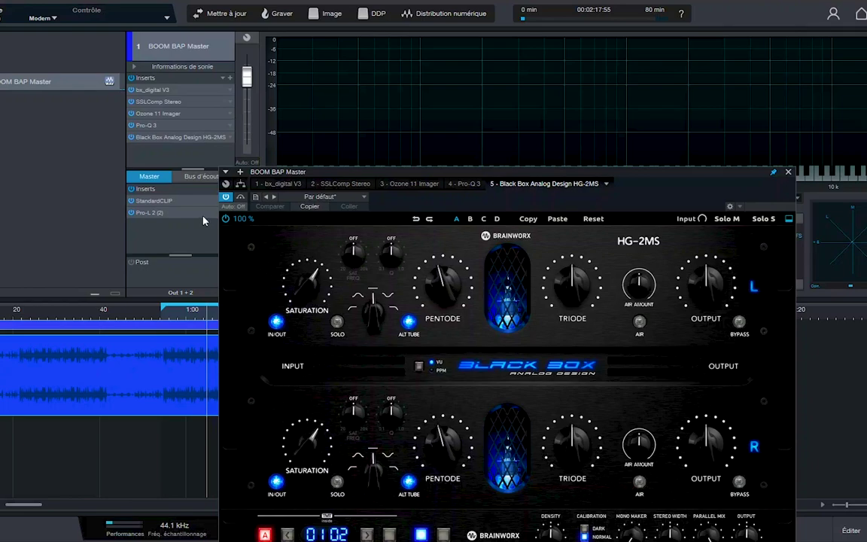
pyautogui.moveTo(336, 172); pyautogui.dragTo(145, 87)
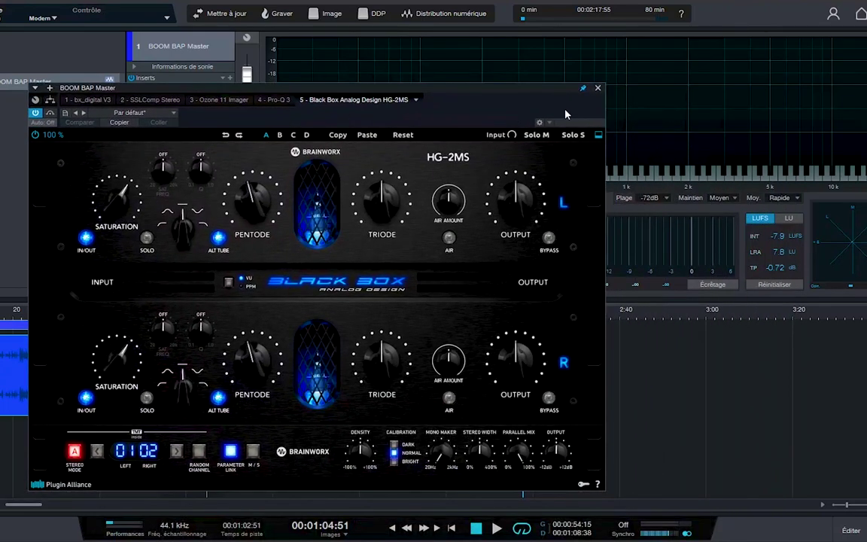
pyautogui.click(597, 89)
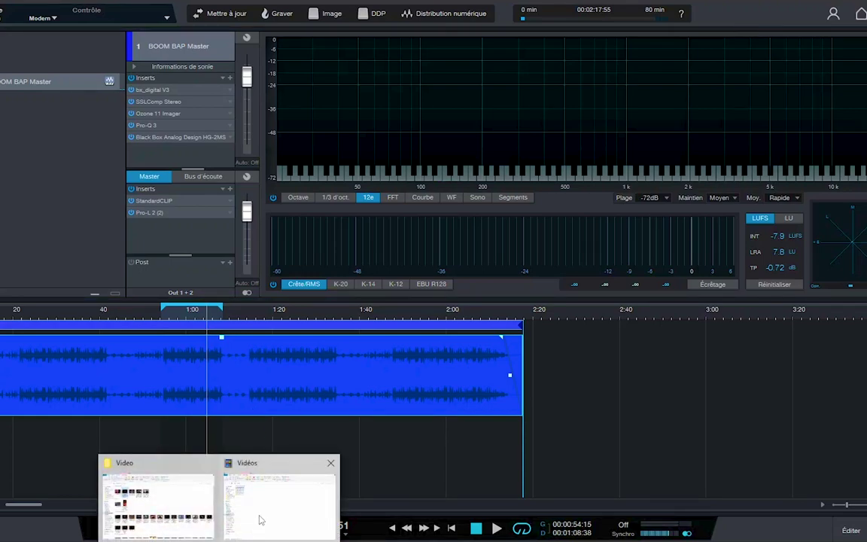
# Switch to File Explorer and open the Releases folder inside BOOM BAP\mastering on drive D
pyautogui.click(300, 457)
pyautogui.click(27, 358)
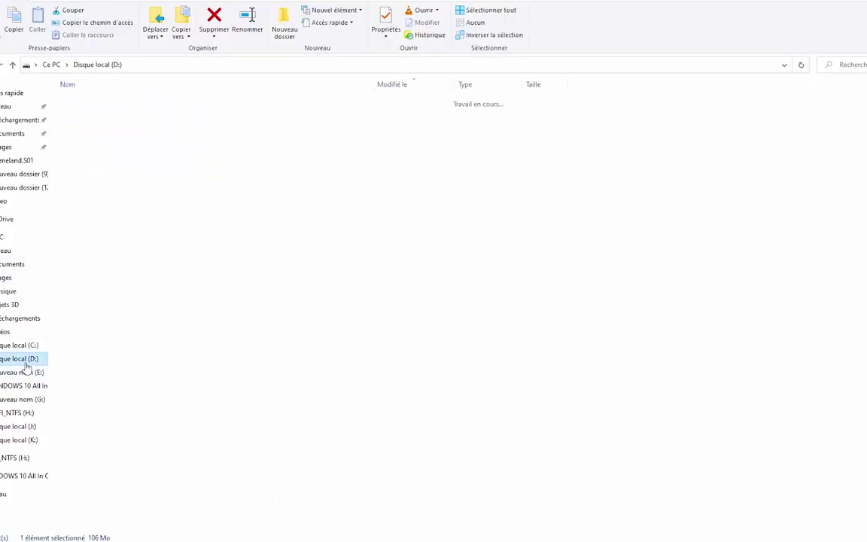
pyautogui.doubleClick(94, 119)
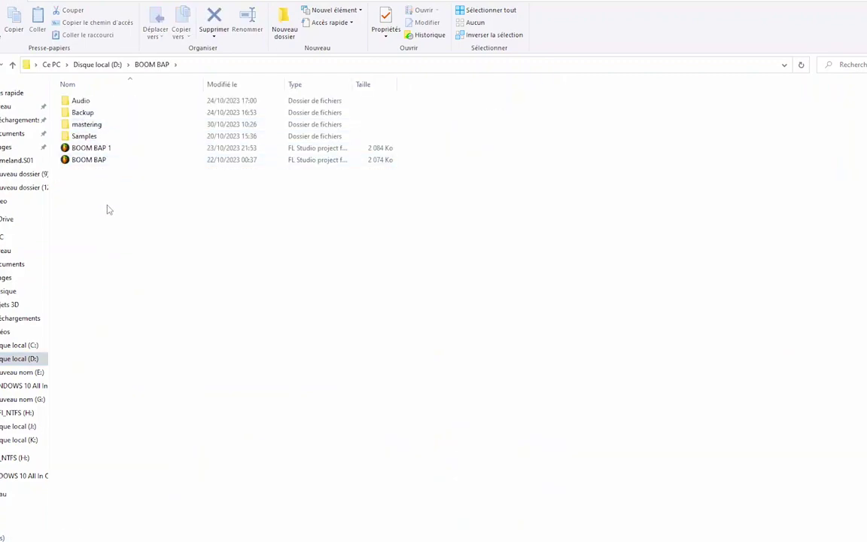
pyautogui.doubleClick(90, 124)
pyautogui.click(93, 125)
pyautogui.doubleClick(93, 125)
# Open the wav folder of the "(Artiste inconnu) - mastering" release and select the exported audio track
pyautogui.click(128, 113)
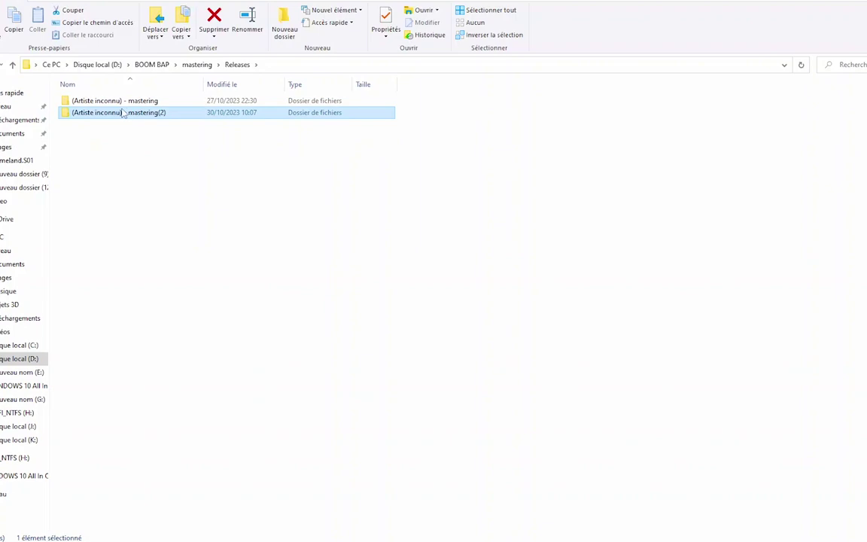
pyautogui.doubleClick(132, 99)
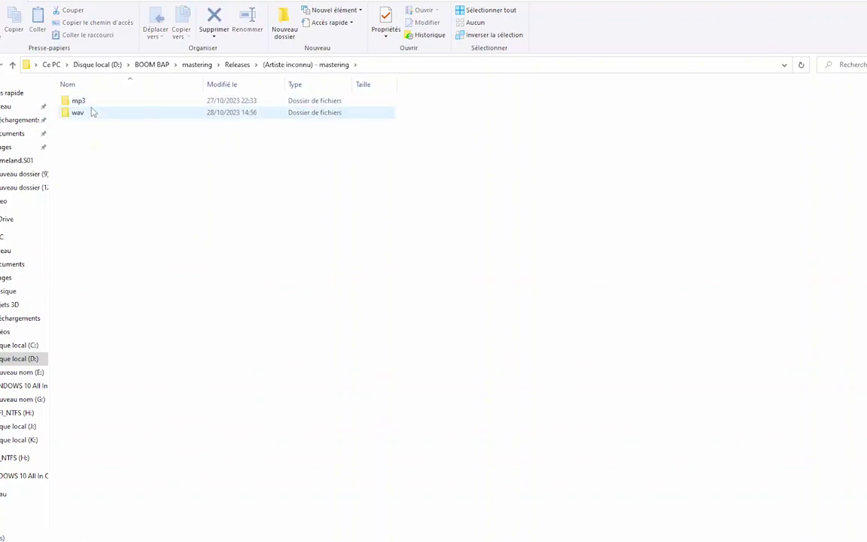
pyautogui.doubleClick(87, 112)
pyautogui.click(107, 126)
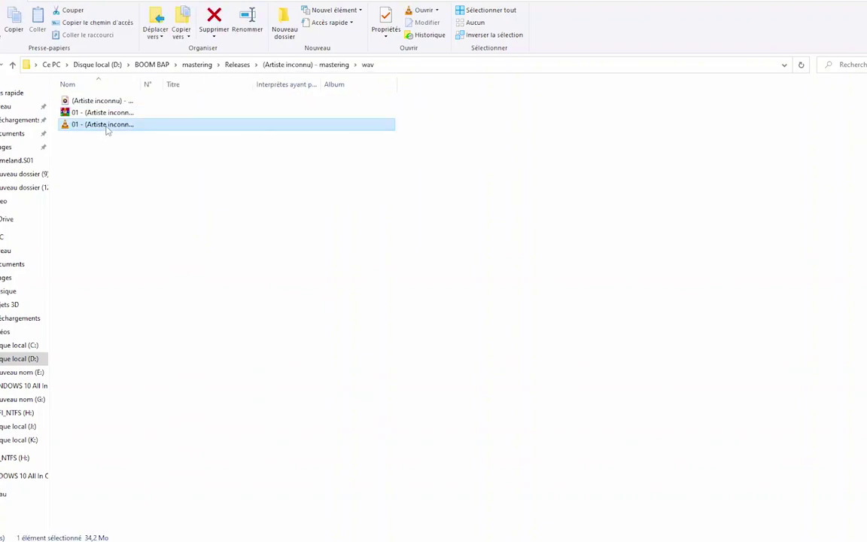
# Widen the Nom column to show full file names and delete the existing "01 - (Artiste inconnu) - BOOM BAP Master" WinRAR archive
pyautogui.moveTo(143, 84); pyautogui.dragTo(353, 98)
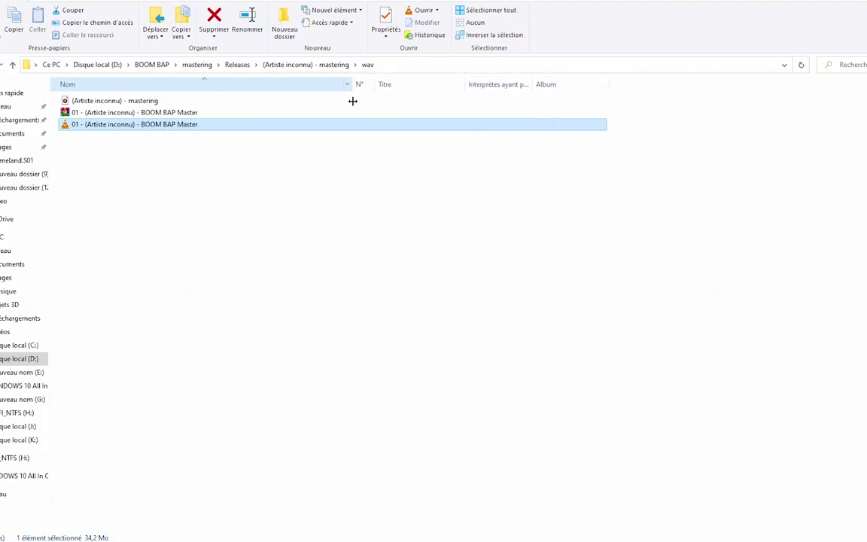
pyautogui.rightClick(155, 114)
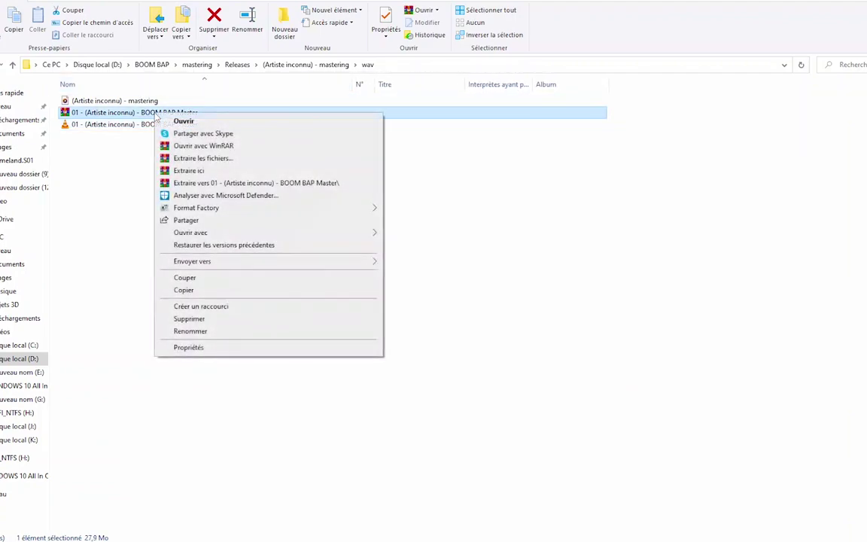
pyautogui.click(217, 320)
# Compress the "01 - (Artiste inconnu) - BOOM BAP Master" WAV file into a WinRAR archive of the same name in the wav folder
pyautogui.click(151, 115)
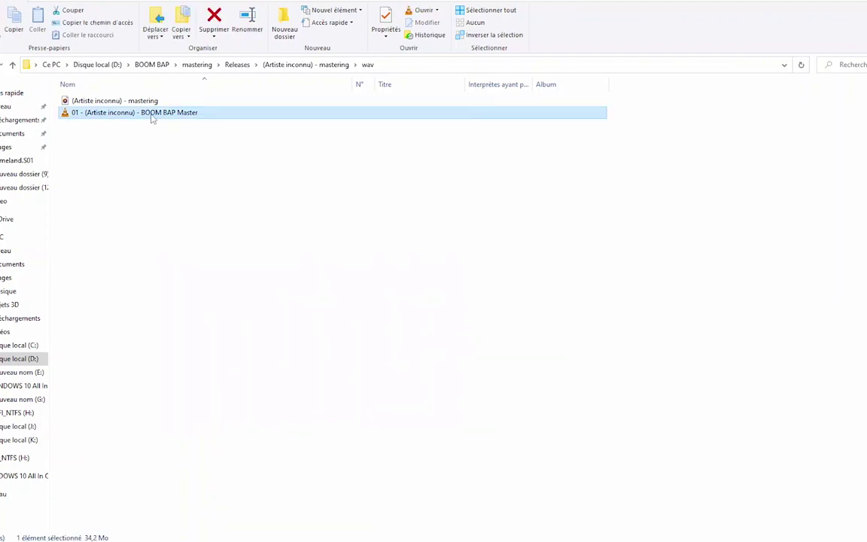
pyautogui.rightClick(152, 116)
pyautogui.click(222, 272)
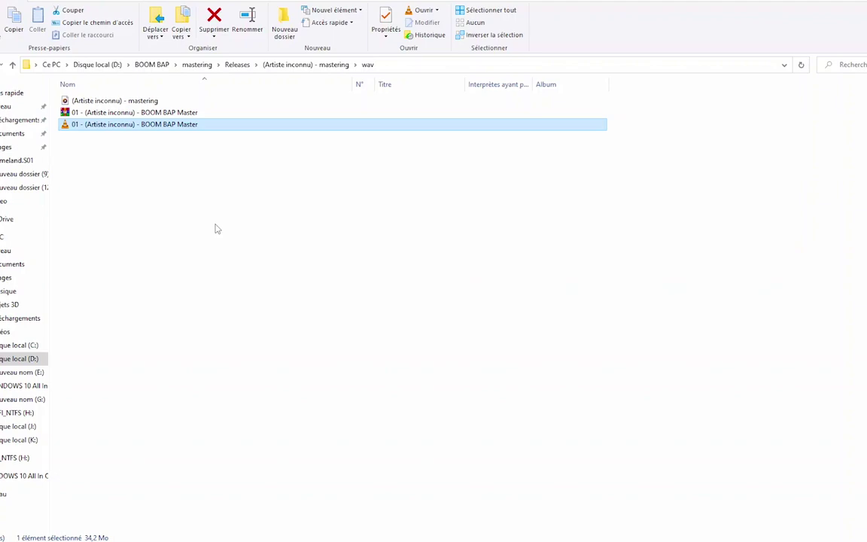
# Compare the file type and size of the BOOM BAP Master WAV file with its WinRAR archive, then clear the selection
pyautogui.click(153, 140)
pyautogui.click(158, 127)
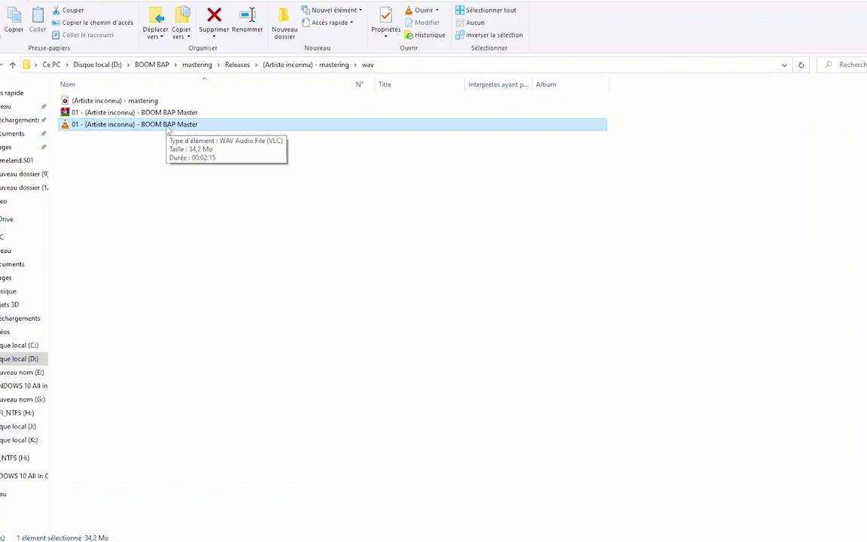
pyautogui.click(177, 116)
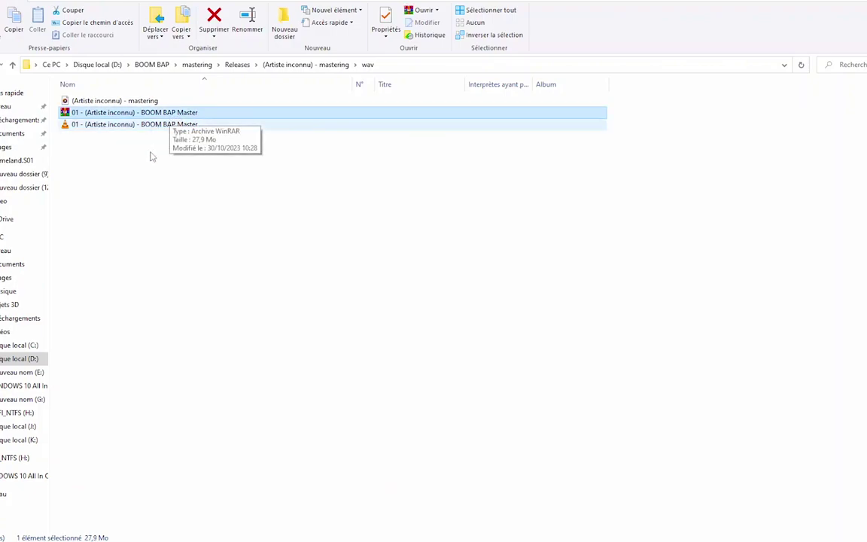
pyautogui.click(210, 182)
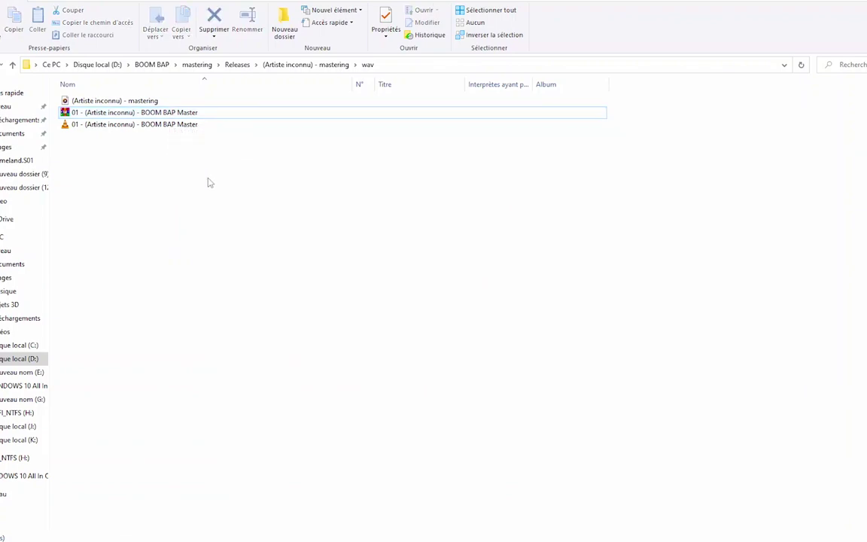